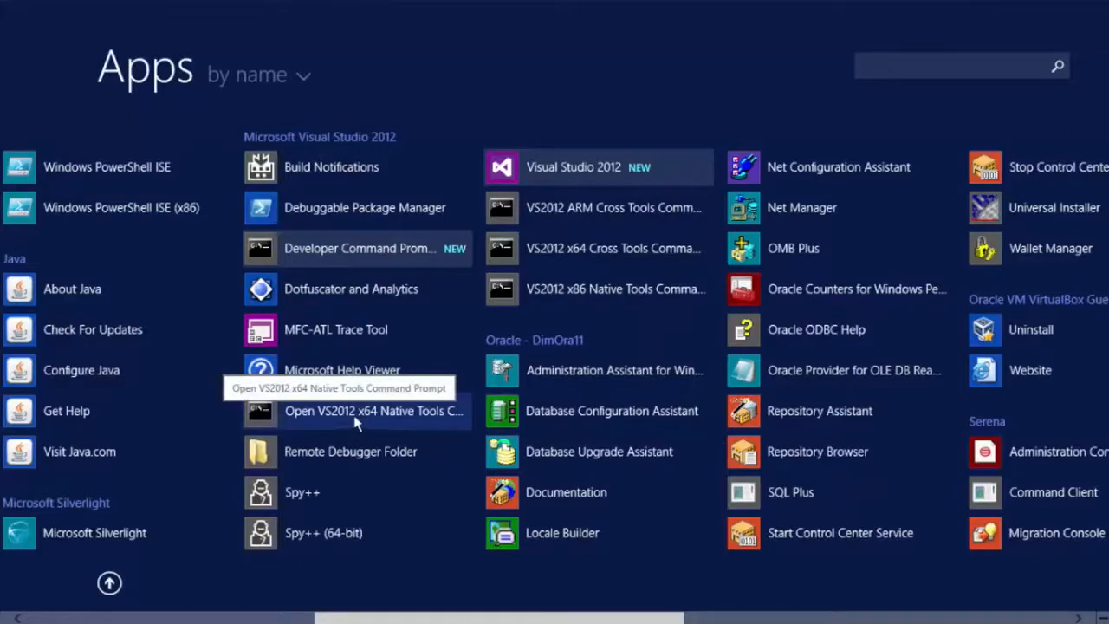
Open the VS2012 x64 Native Tools Command Prompt and run cl to check the compiler's target architecture.
left_click(347, 423)
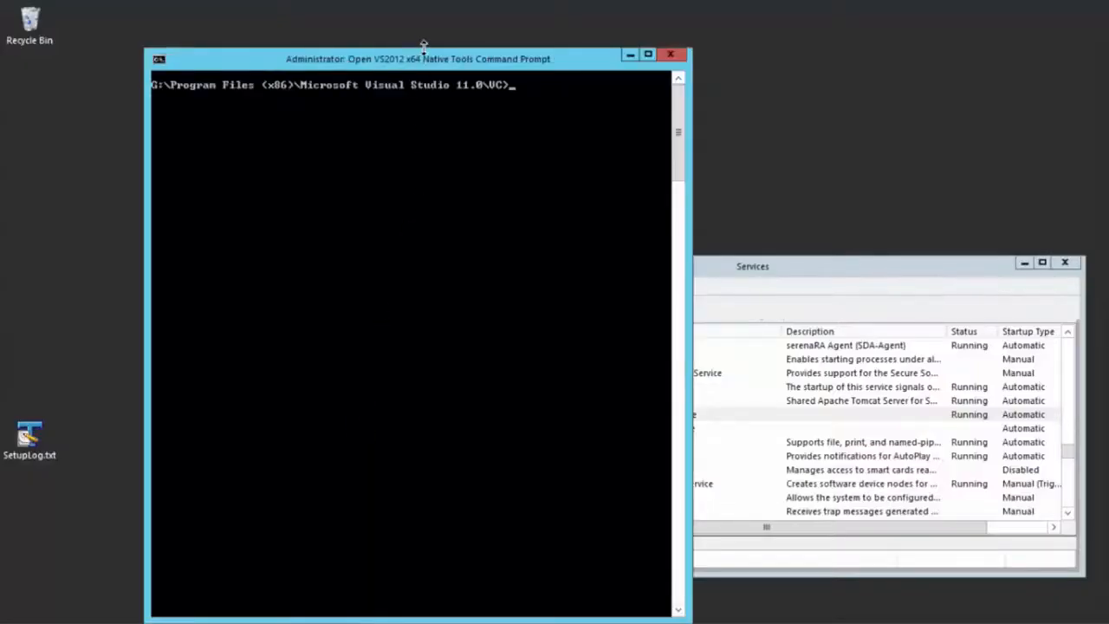
left_click_drag(425, 49, 325, 78)
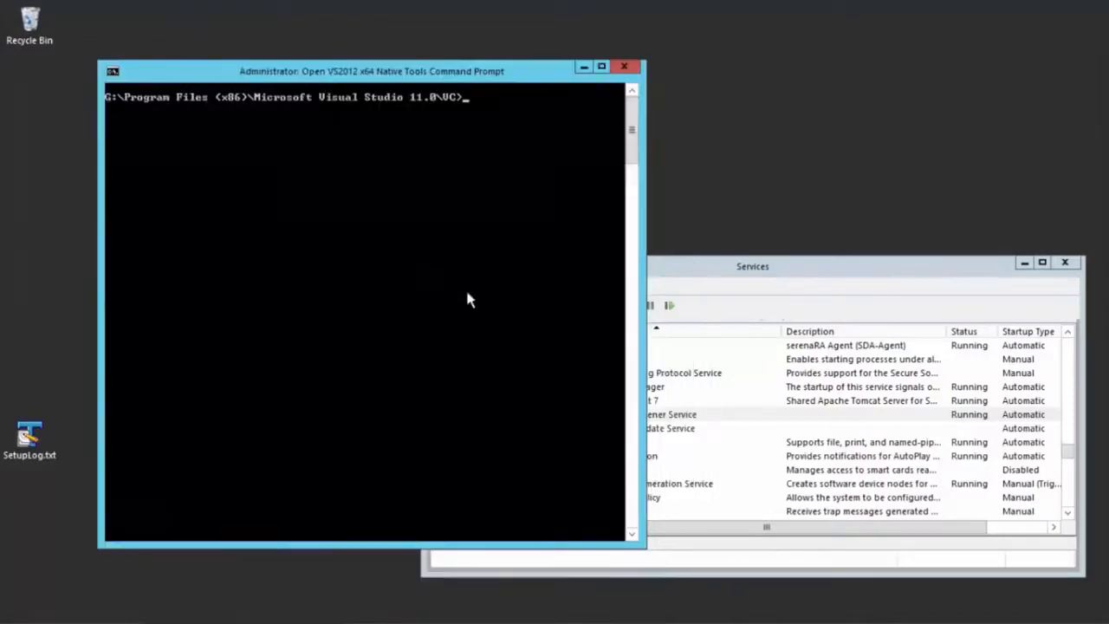
type("cl")
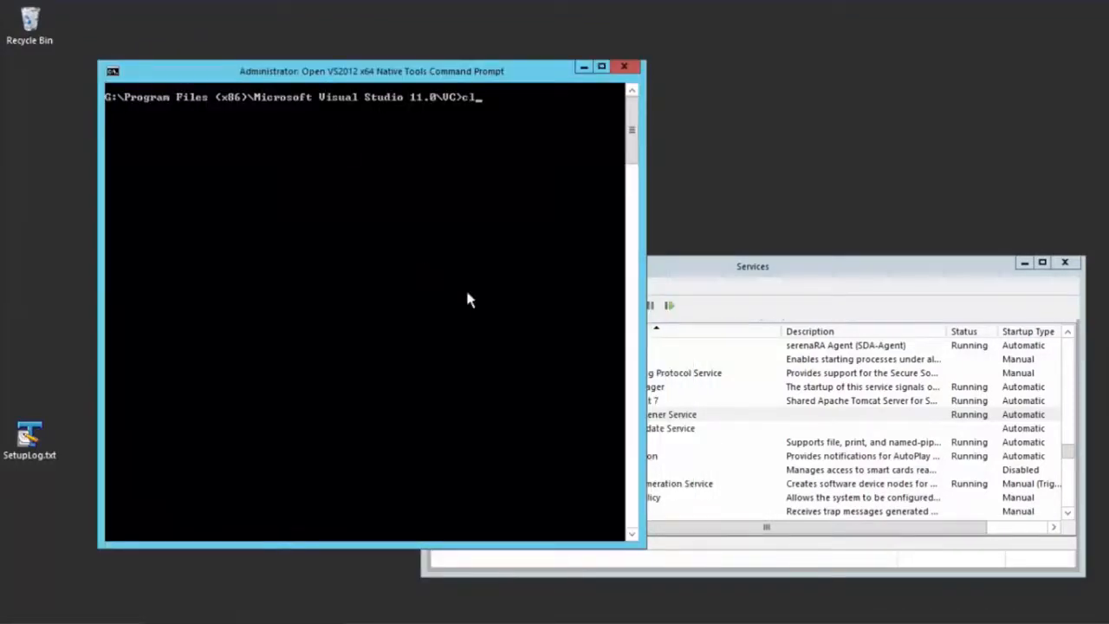
key("Return")
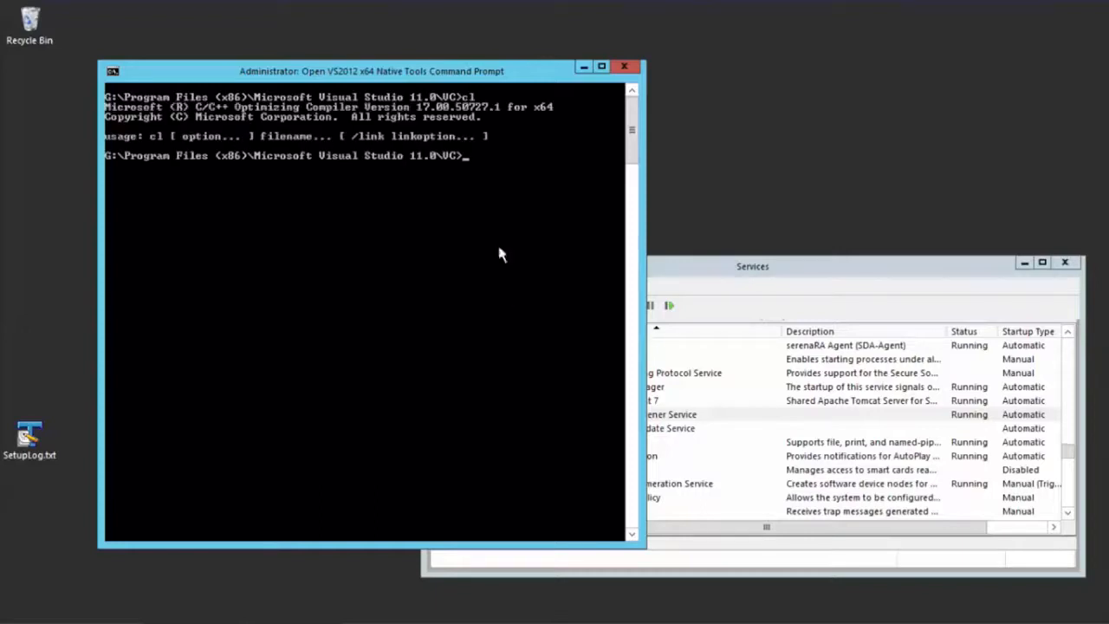
left_click_drag(536, 108, 553, 110)
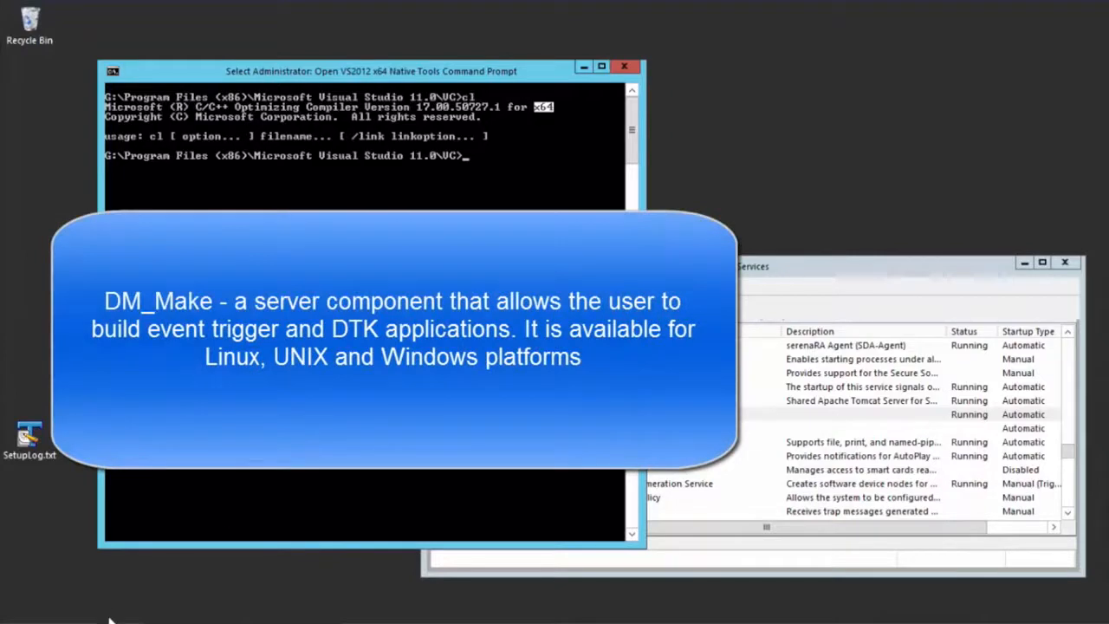
Switch to the Serena support site in Internet Explorer and open the Windows downloads for Serena Dimensions CM 14.1.0.4.
mouse_move(110, 620)
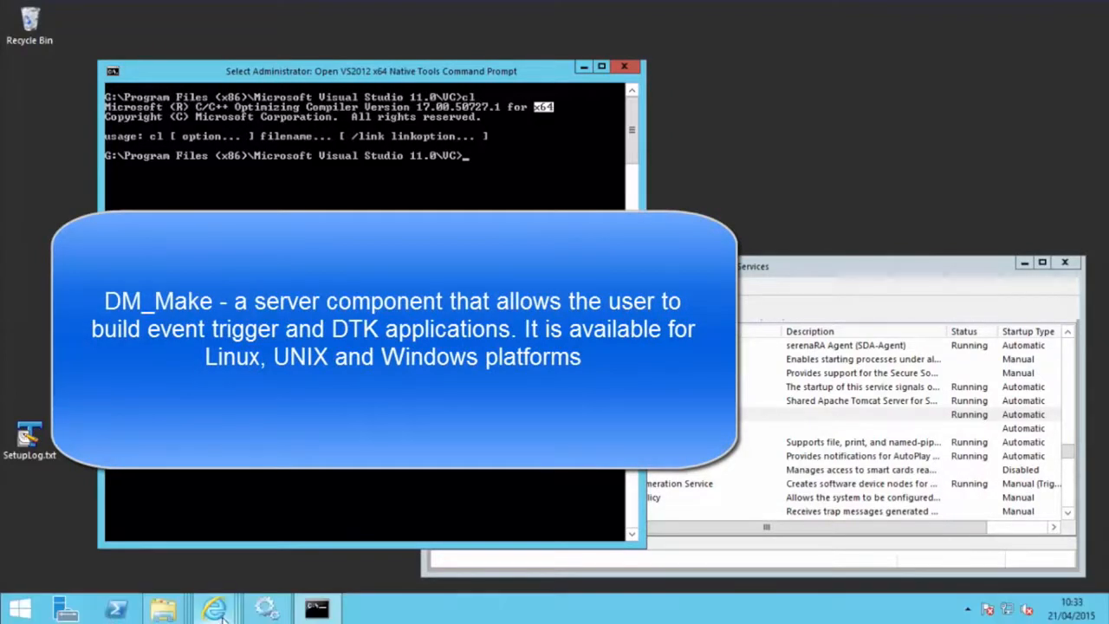
mouse_move(220, 614)
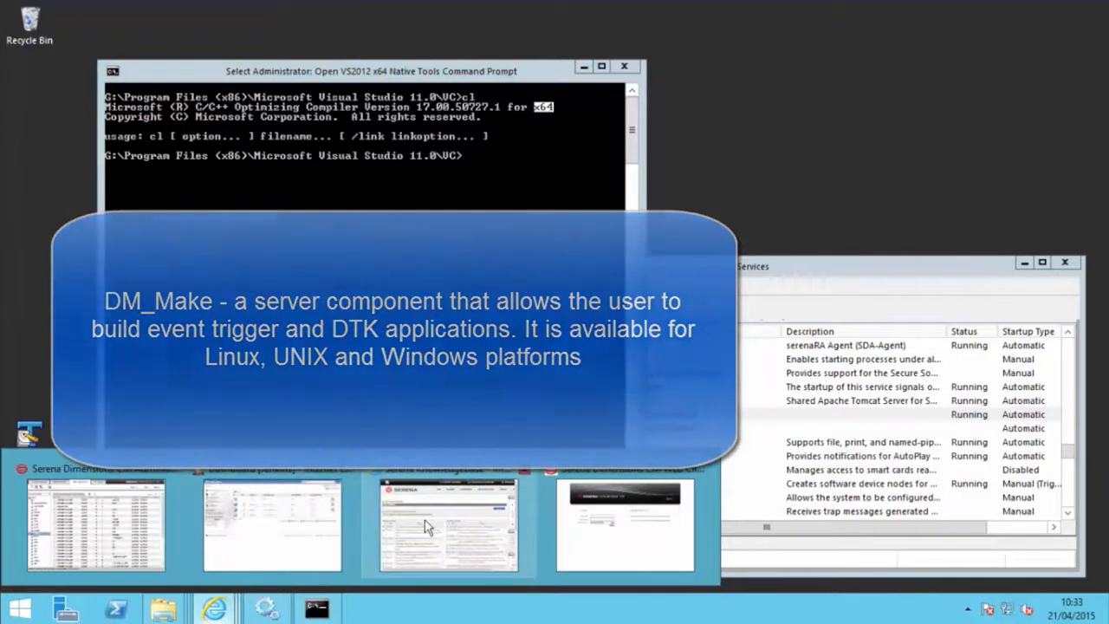
left_click(424, 520)
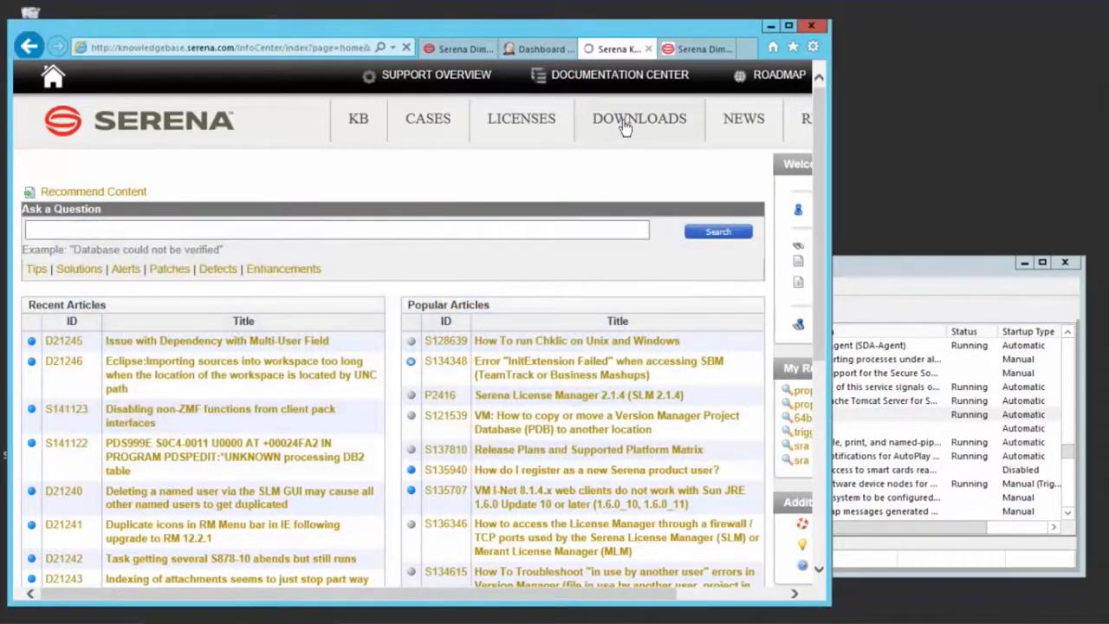
left_click(626, 128)
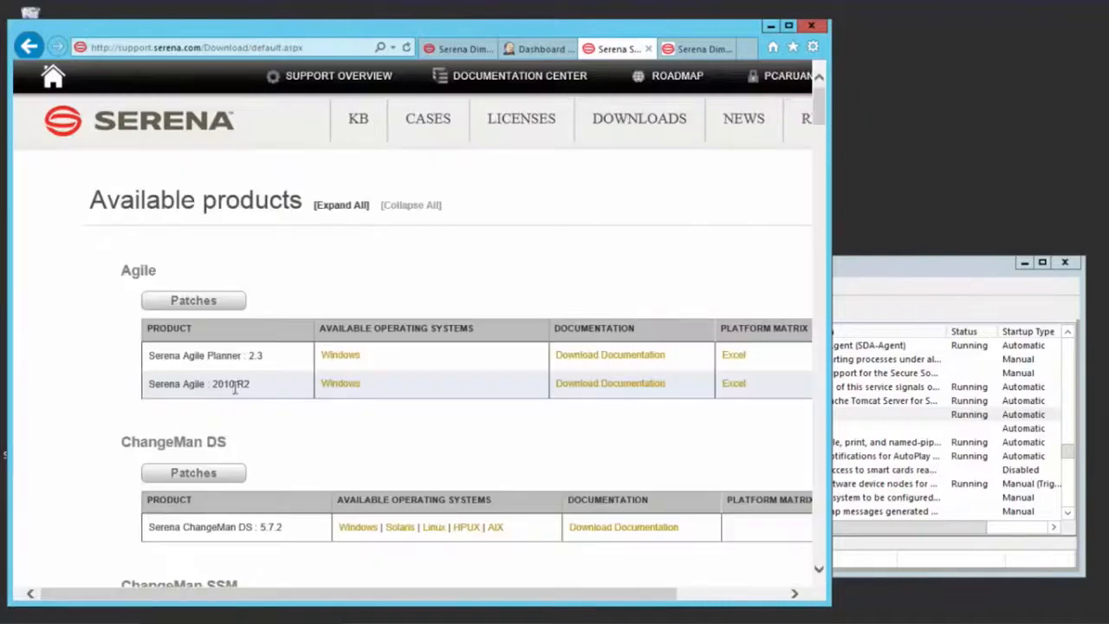
scroll(240, 383, "down", 15)
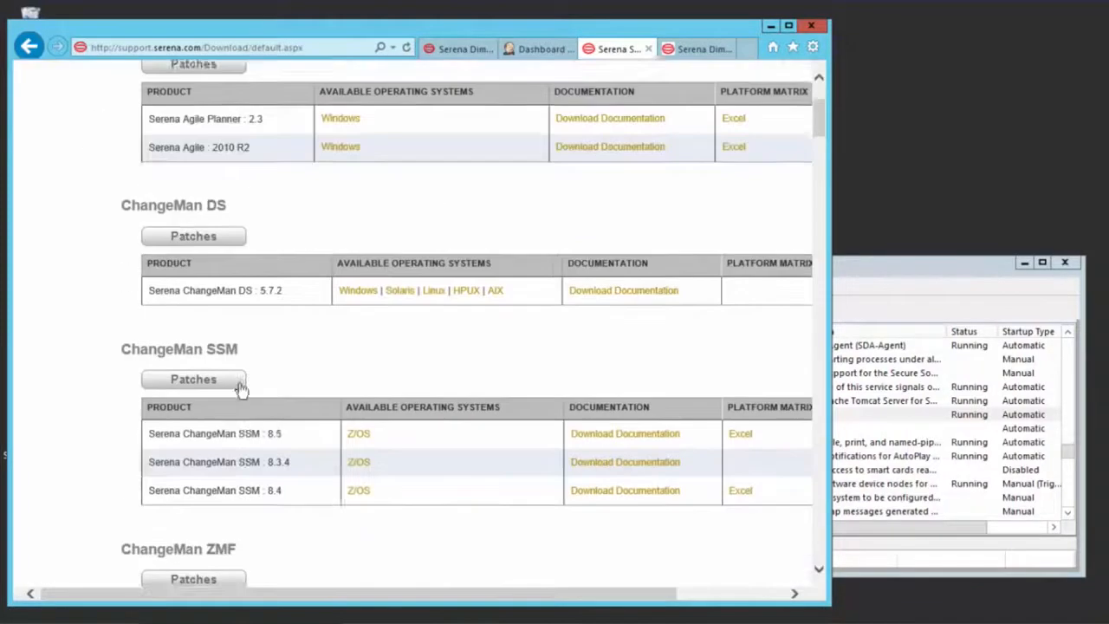
scroll(242, 383, "down", 12)
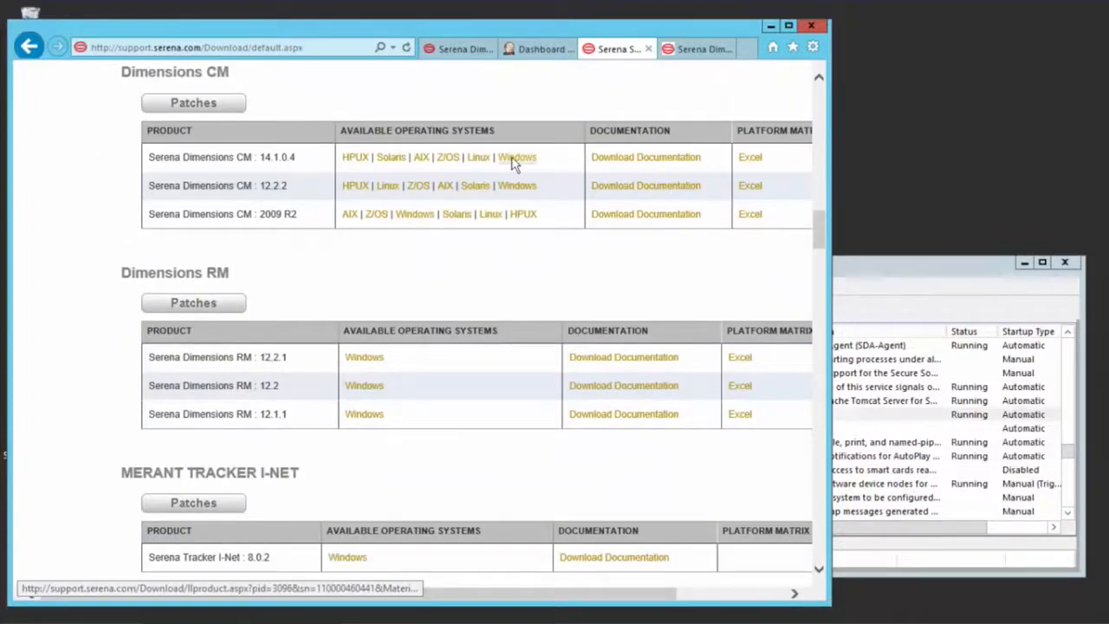
left_click(513, 165)
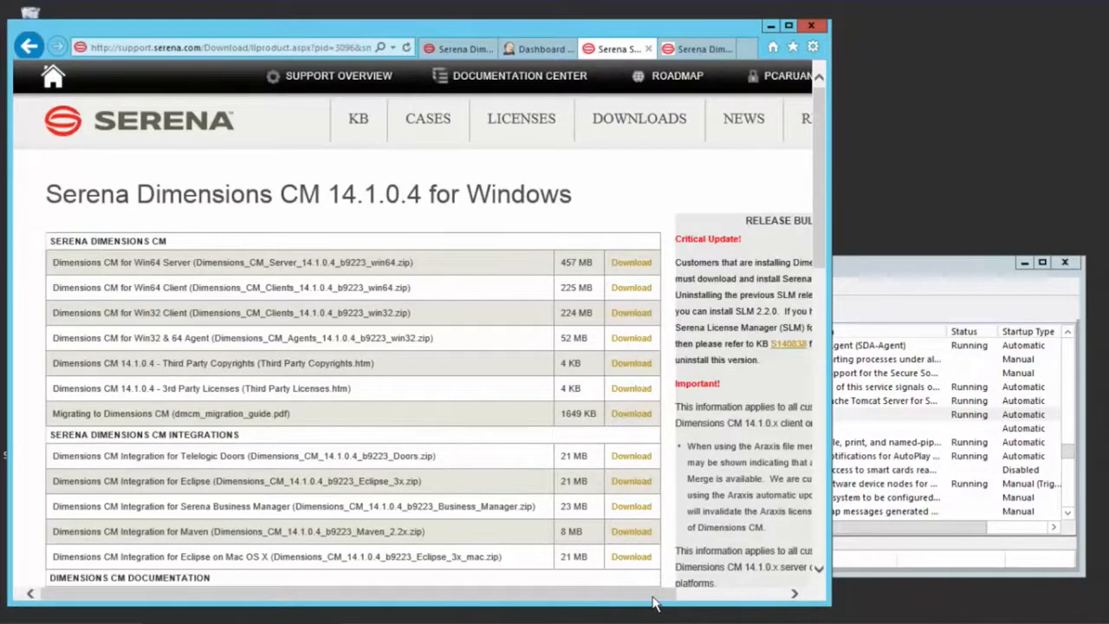
Follow the Dimensions Make components link in the release bulletin, and minimize the browser after viewing it.
left_click_drag(657, 597, 751, 597)
scroll(713, 285, "down", 5)
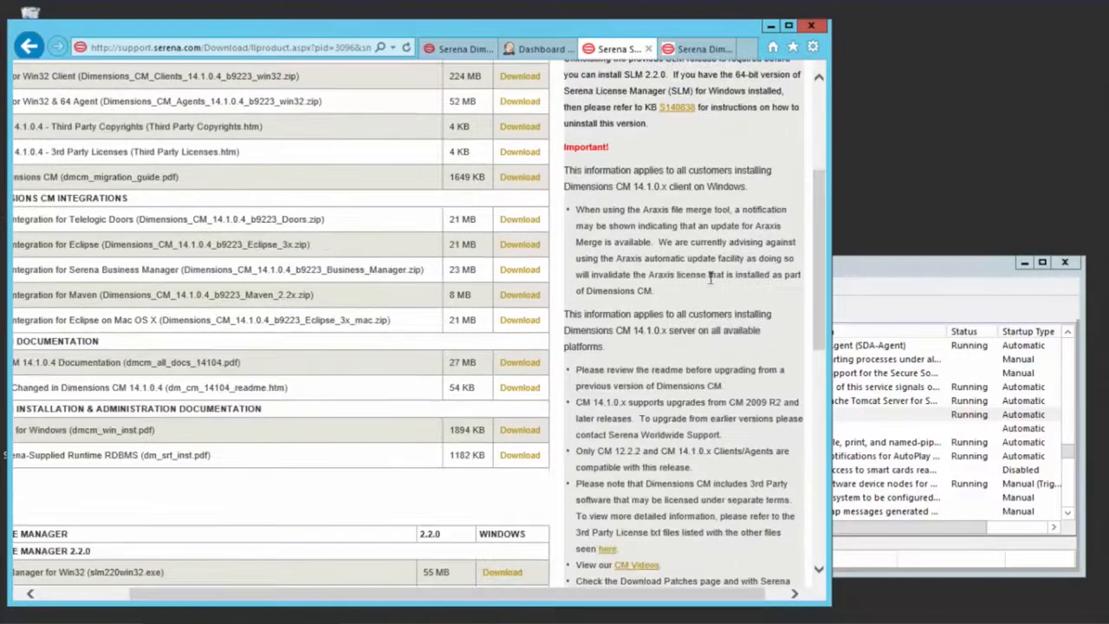
scroll(651, 358, "down", 1)
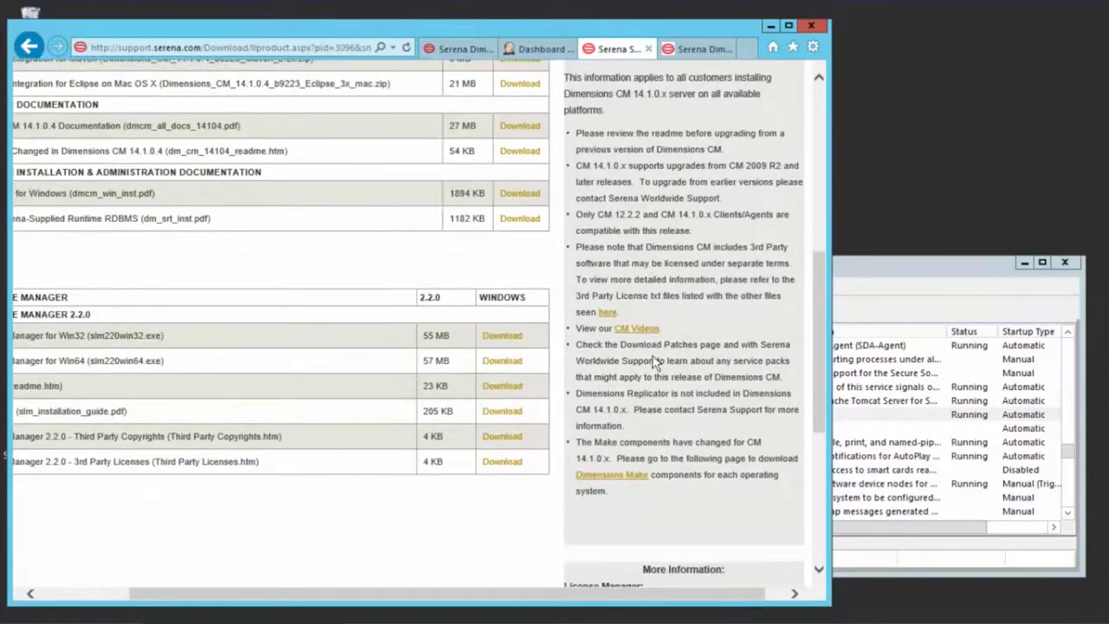
left_click(623, 482)
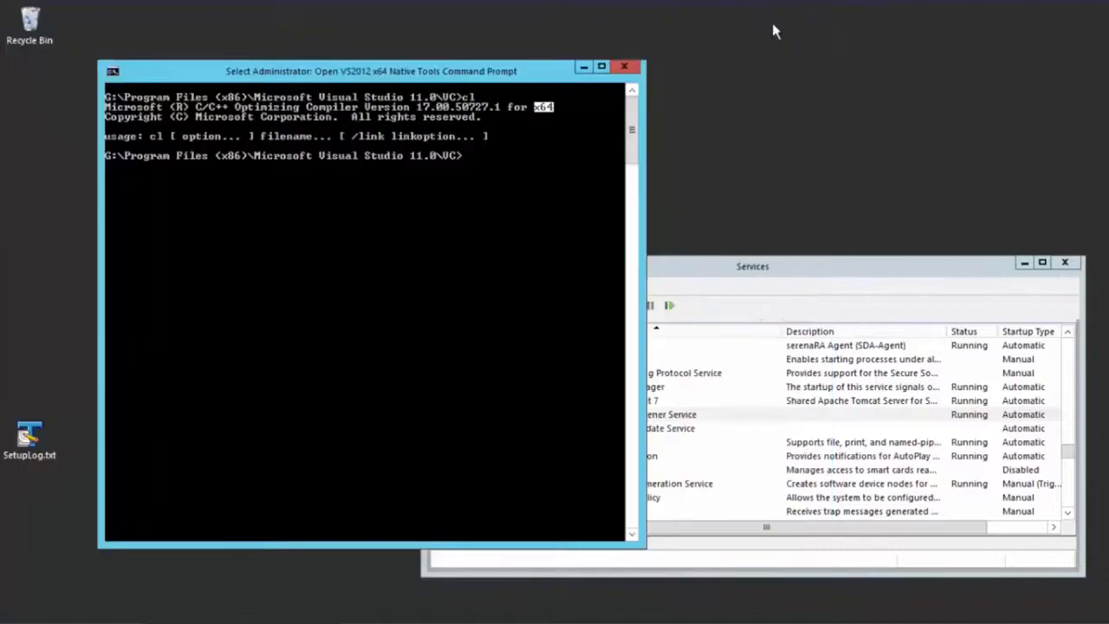
left_click(771, 25)
In the command prompt, switch to drive C: and change to the Program Files\Serena\Dimensions 14.1\cm directory.
left_click(393, 264)
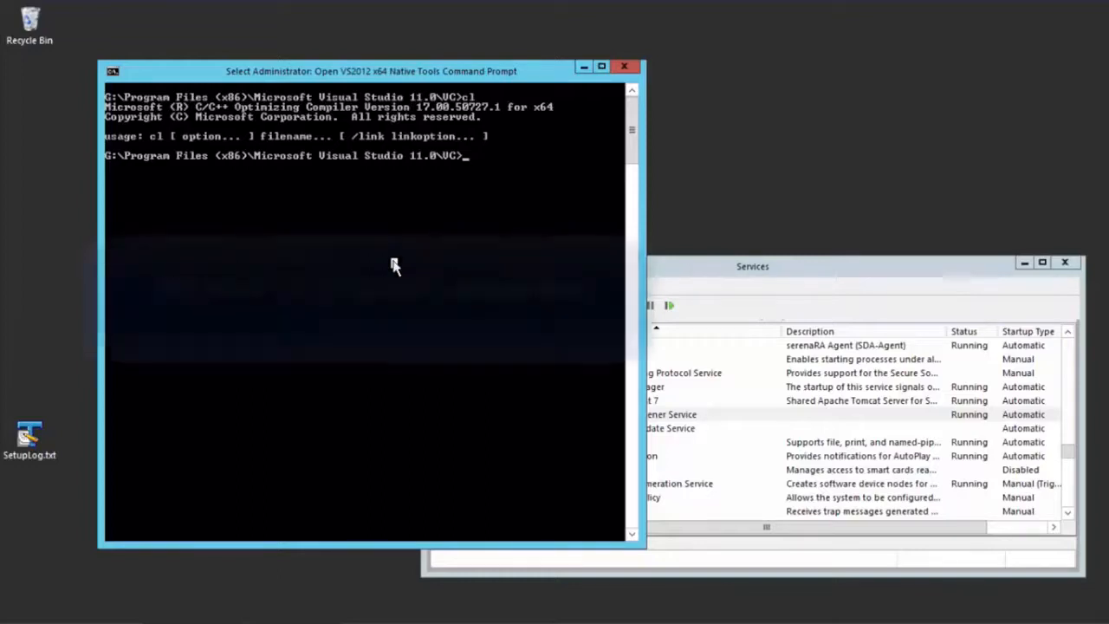
type("c:")
key("Return")
type("cd pro")
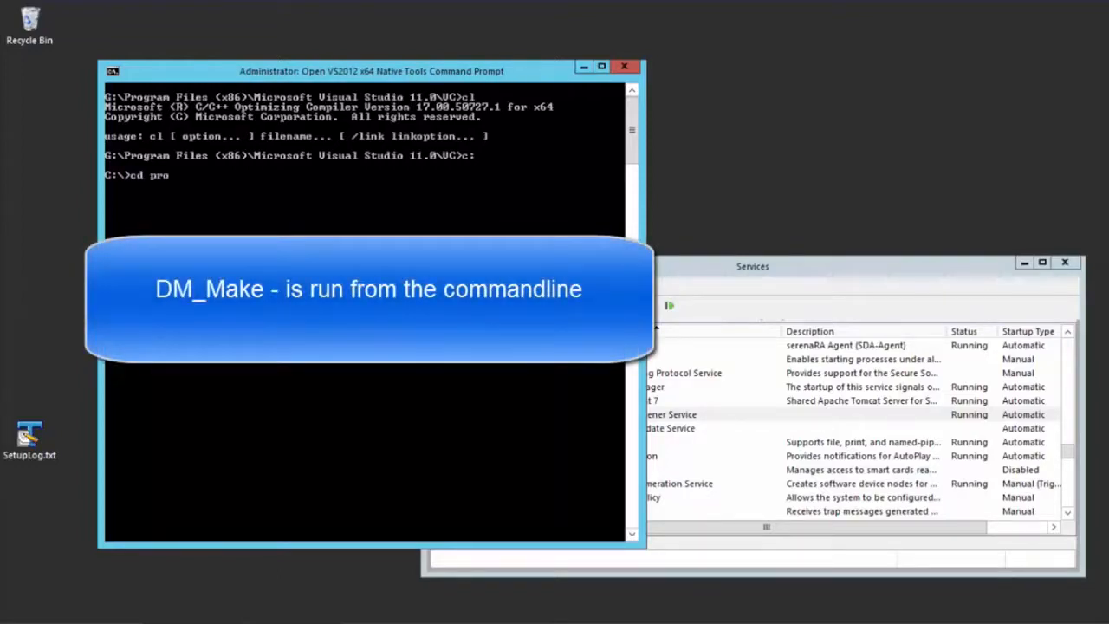
key("Tab")
type("\\")
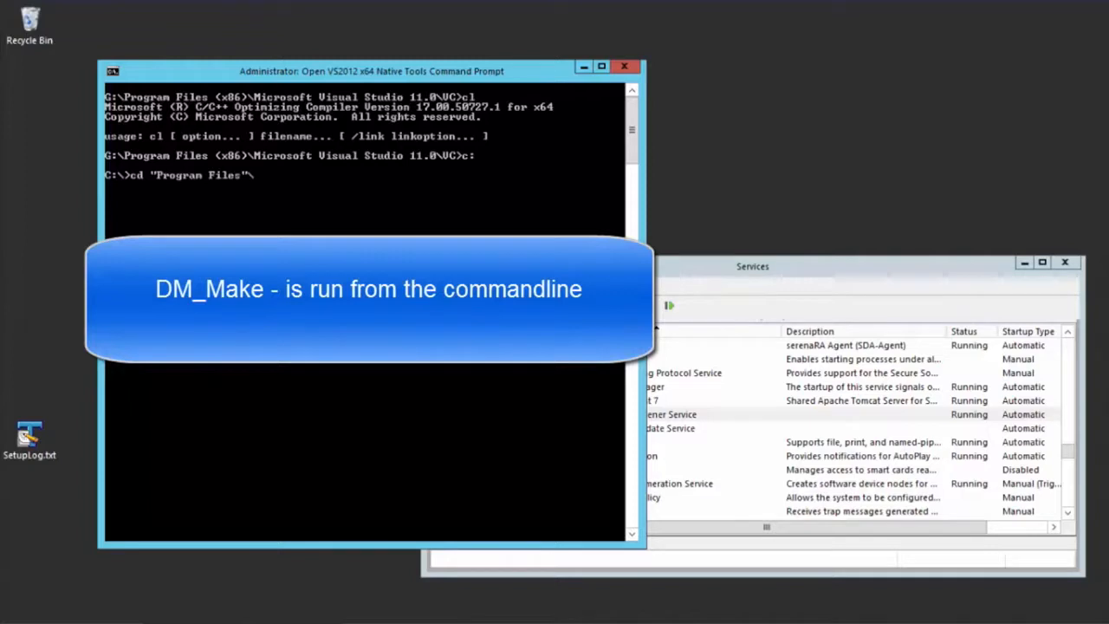
type("ser")
key("Tab")
type("\\")
key("Tab")
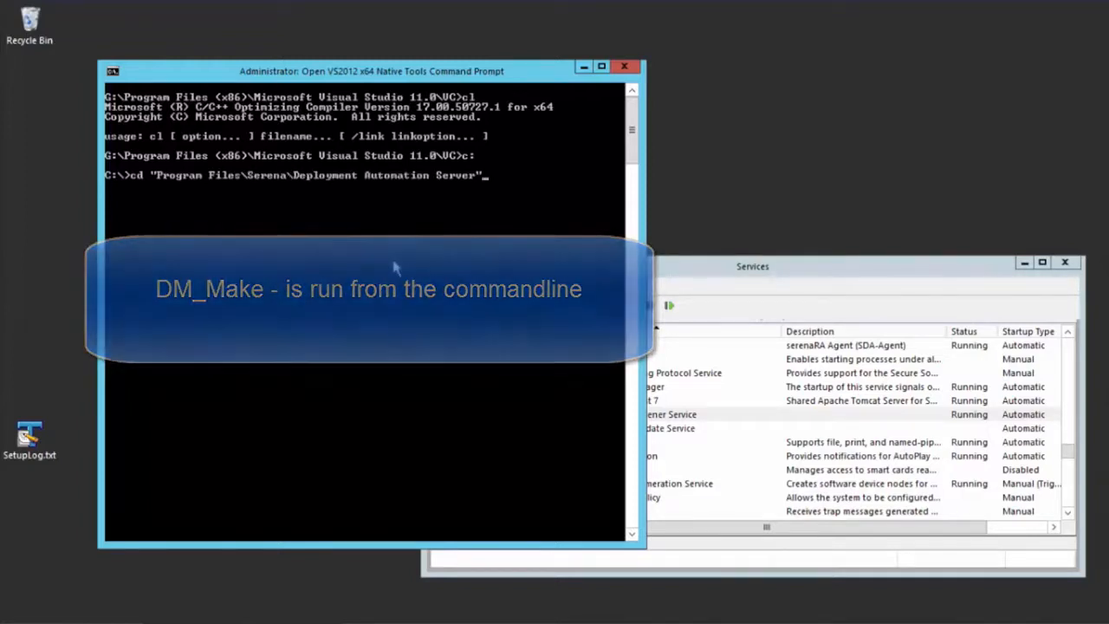
key("Tab")
type("\\cm")
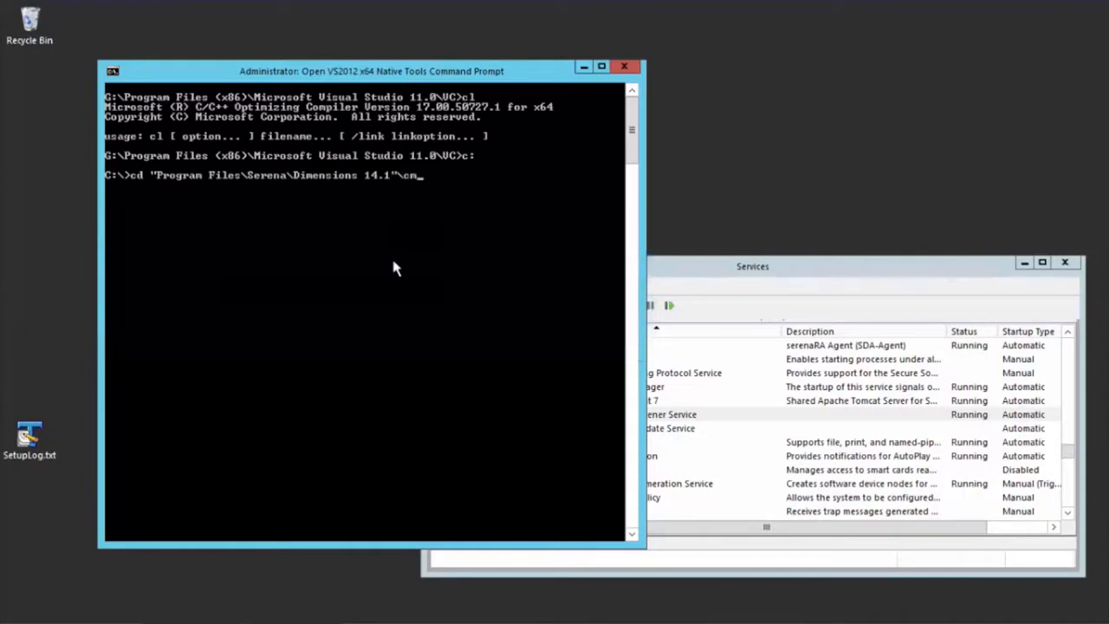
key("Return")
Change to the pcms_api\examples directory and list its contents with dir.
type("cd p")
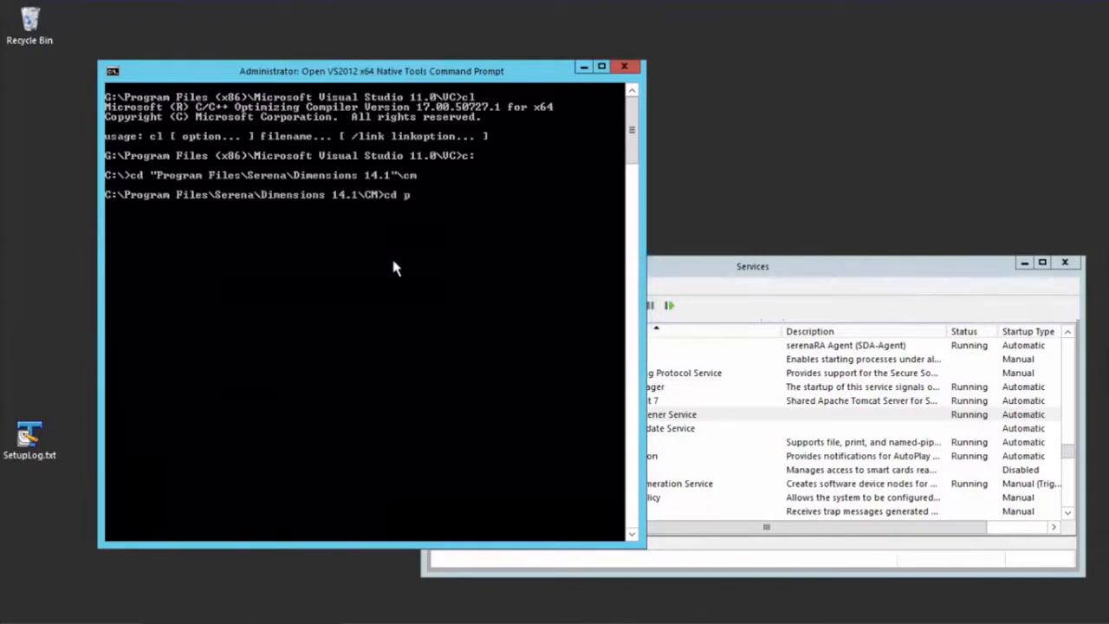
type("cms_api\\")
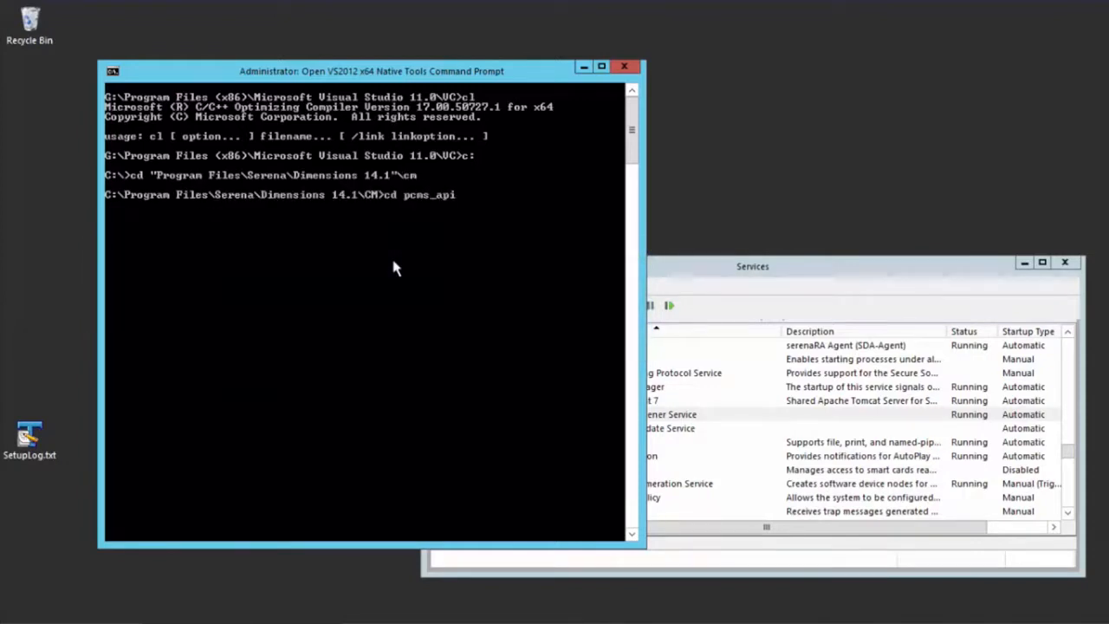
key("Tab")
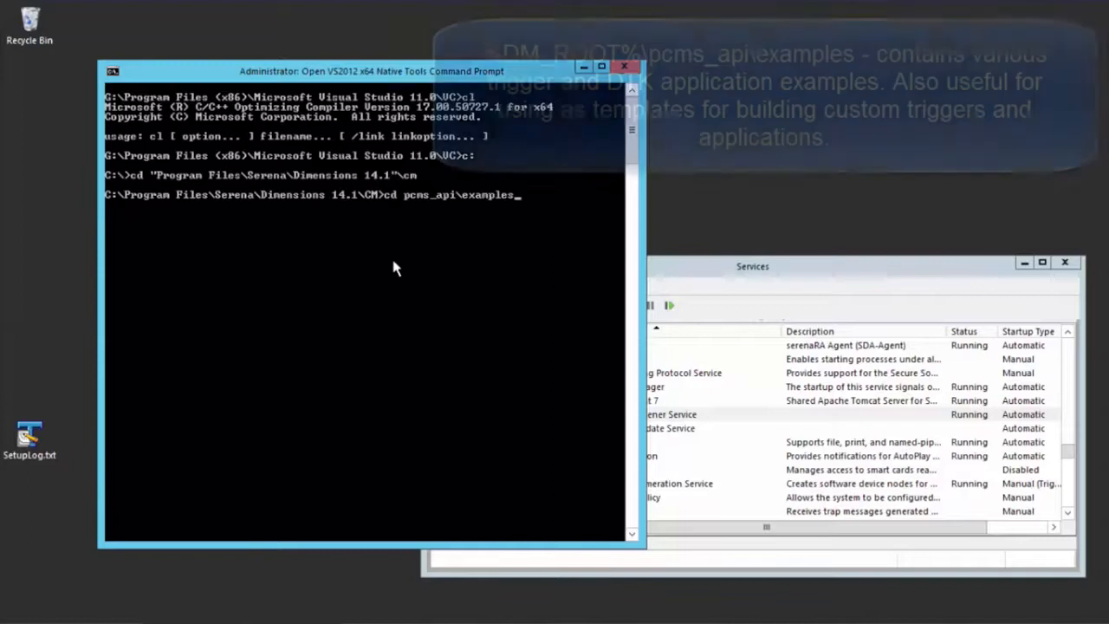
key("Return")
type("dir")
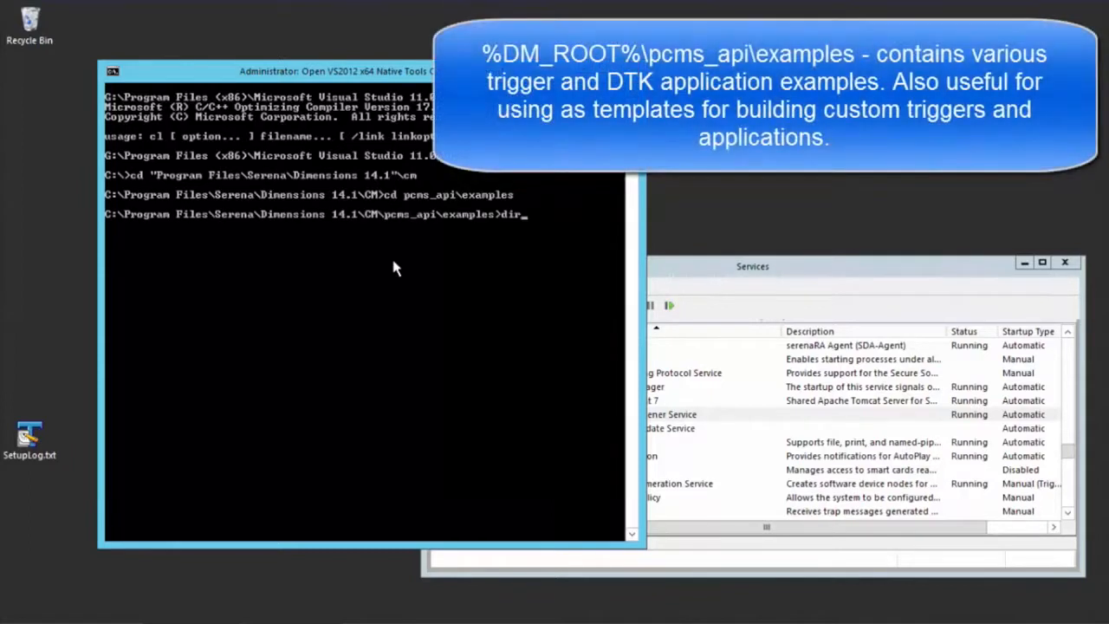
key("Return")
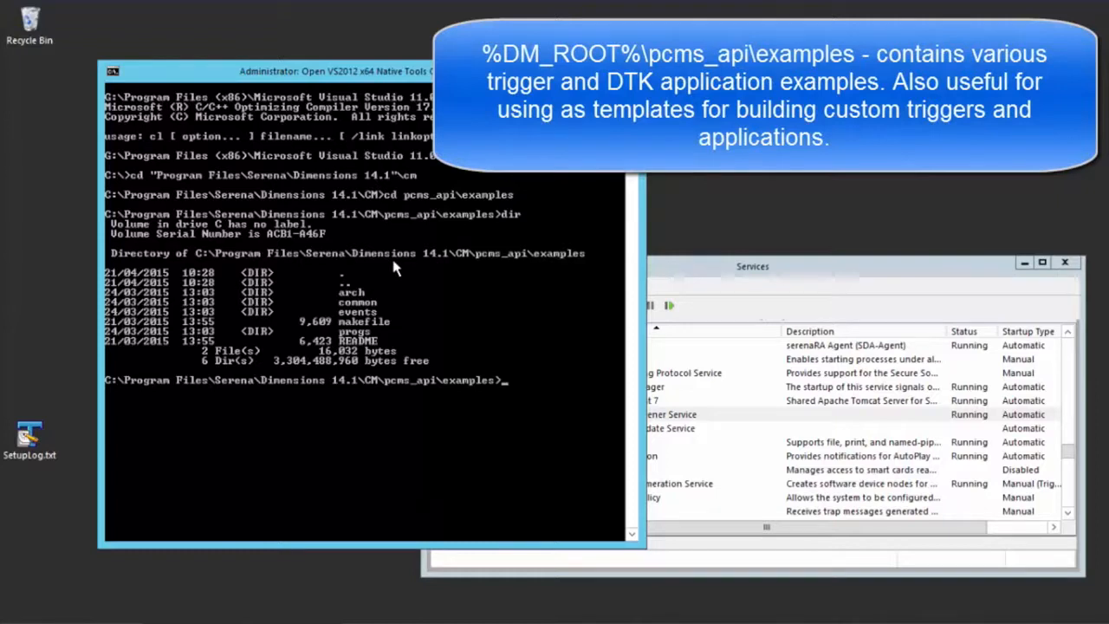
Run dm_make --no-cm without build arguments and review the usage text with its architecture, event and program options.
type("dm_make ")
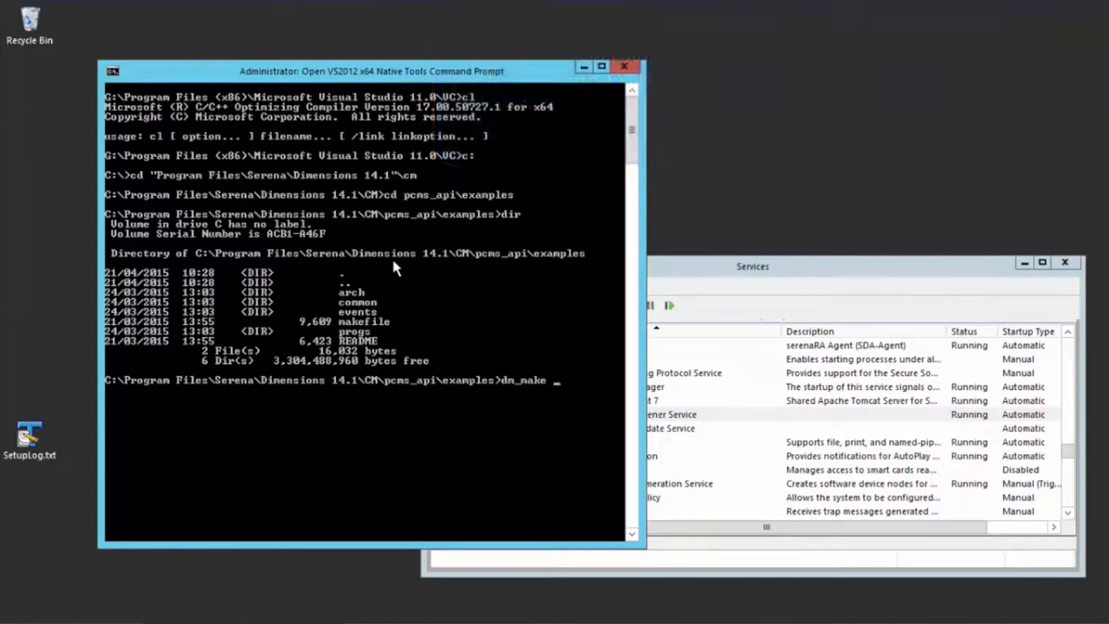
type("--np")
key("BackSpace")
type("o-")
type("pr")
key("Return")
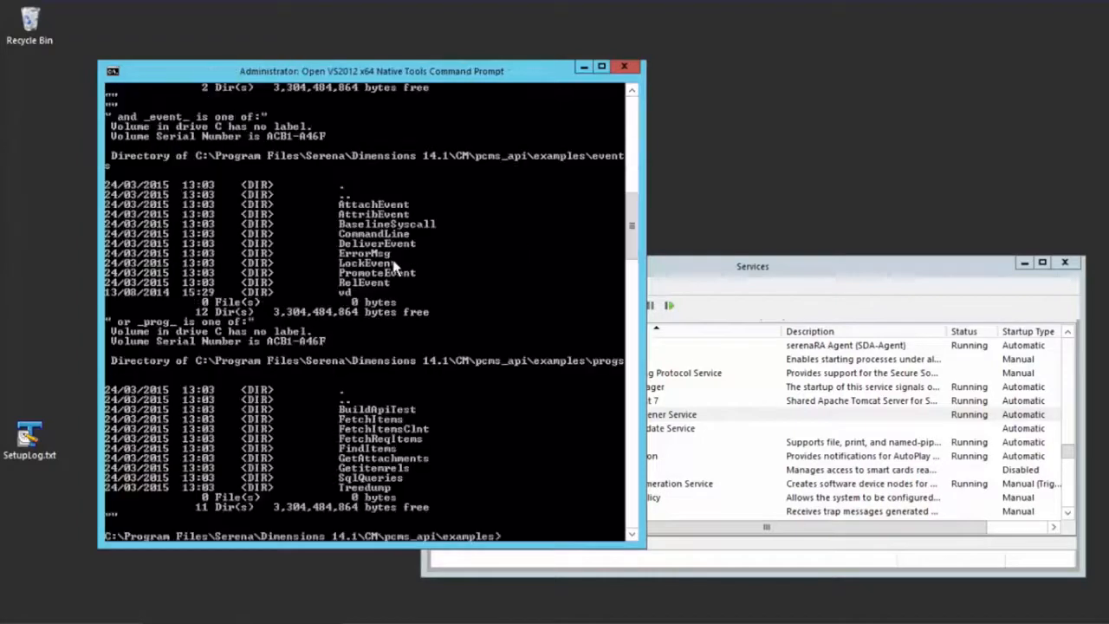
scroll(425, 225, "up", 8)
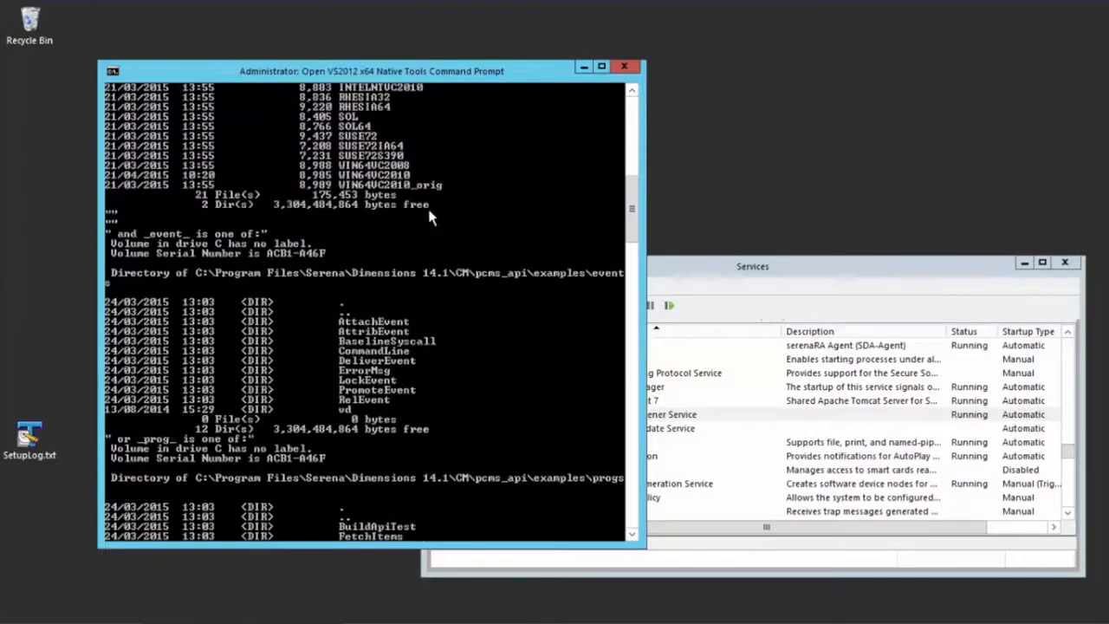
scroll(429, 213, "up", 6)
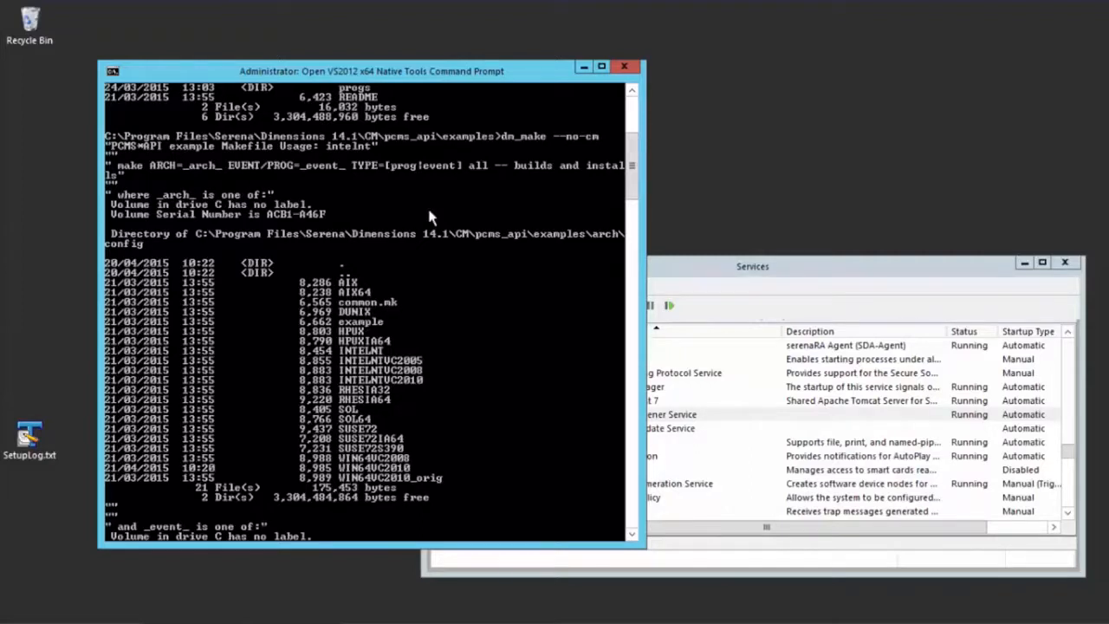
scroll(429, 217, "down", 7)
scroll(429, 216, "down", 10)
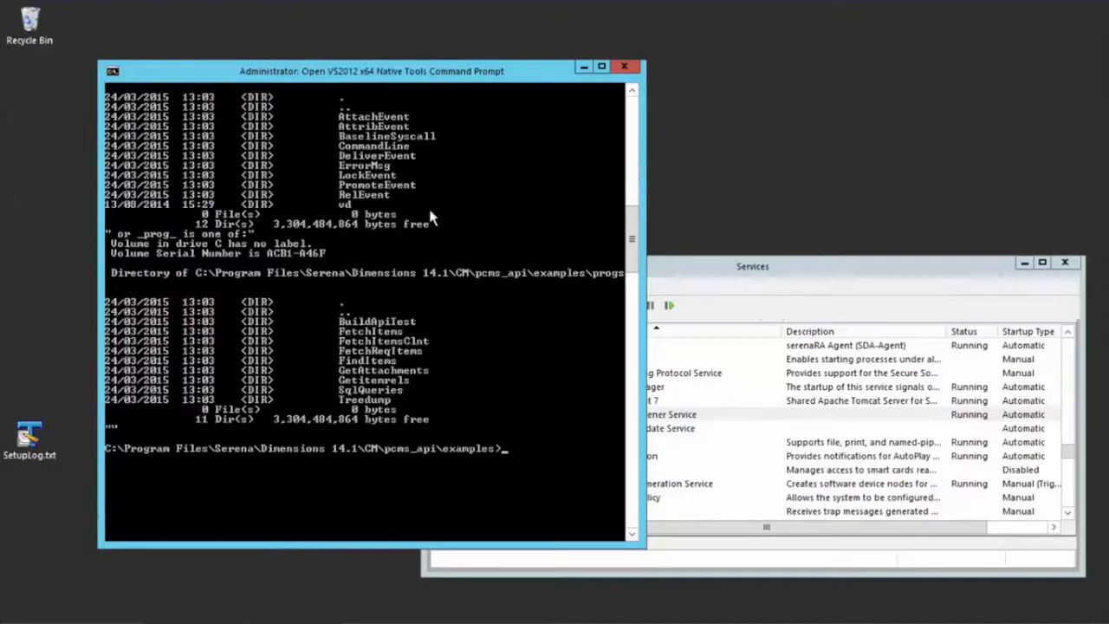
Build the ErrorMsg event trigger by running dm_make --no-cm ARCH=WIN64VC2010 TYPE=event EVENT=ErrorMsg all.
type("dm_make --no-cm ARCH")
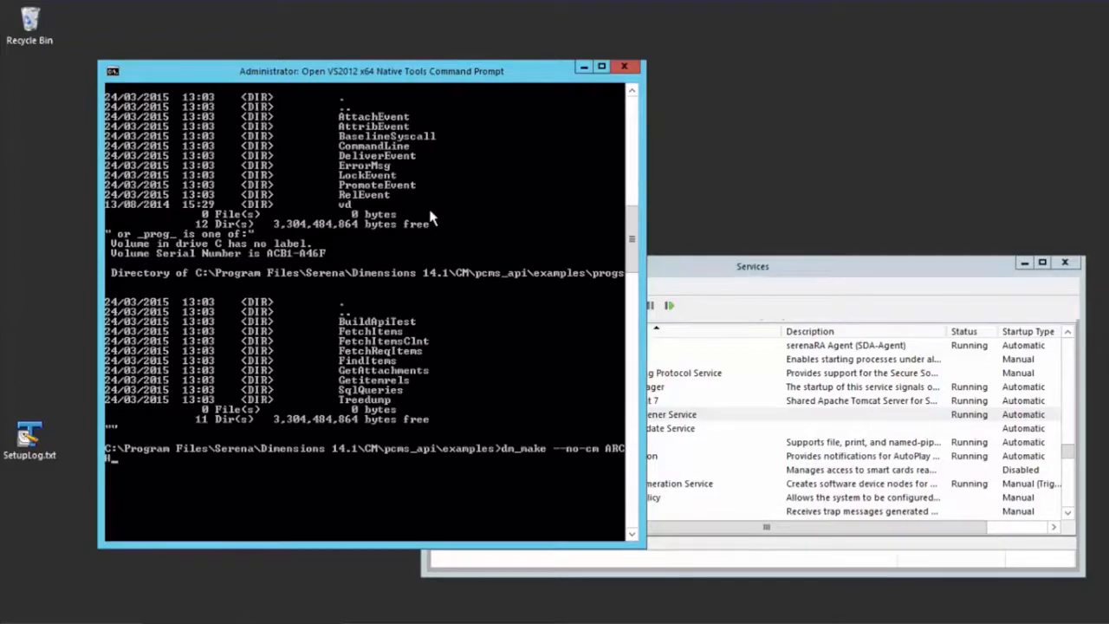
type("=WIN64")
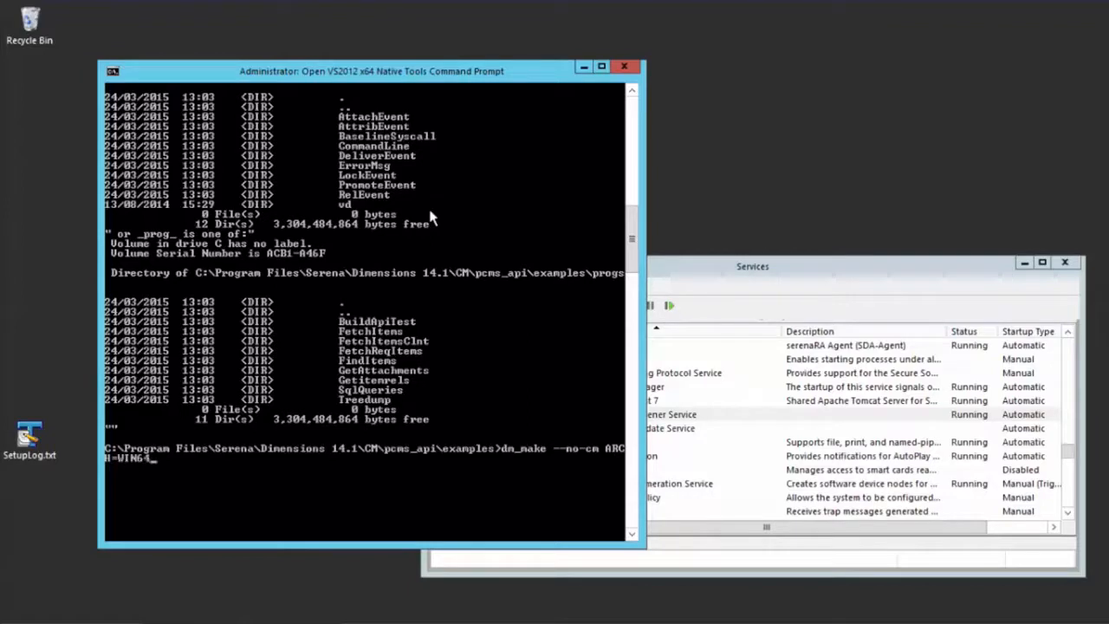
type("VC2010 TYPE")
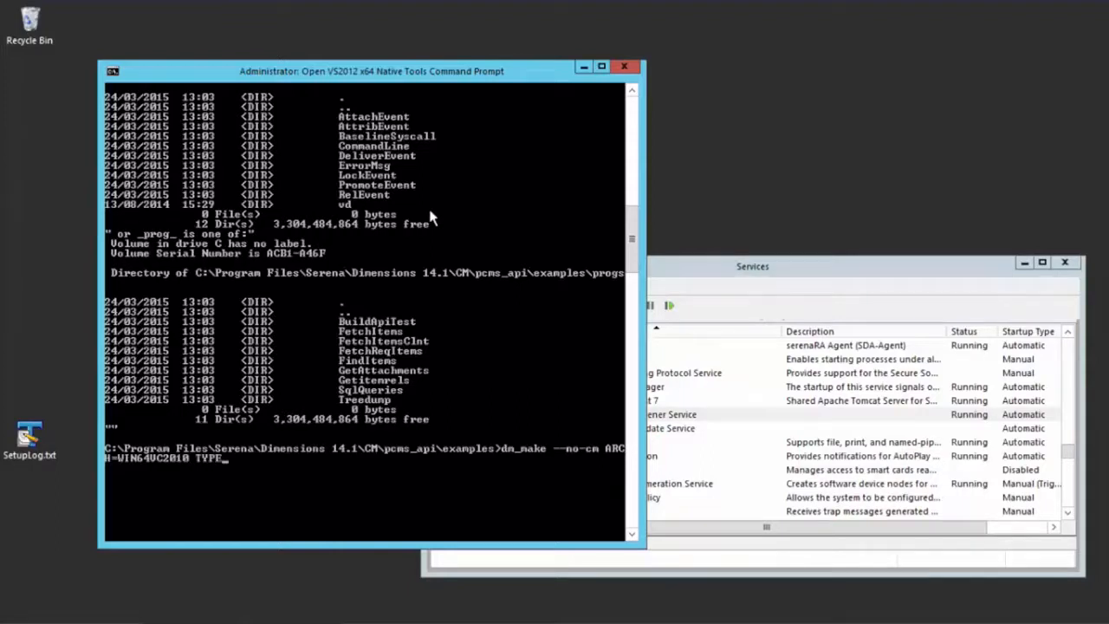
type("=eve")
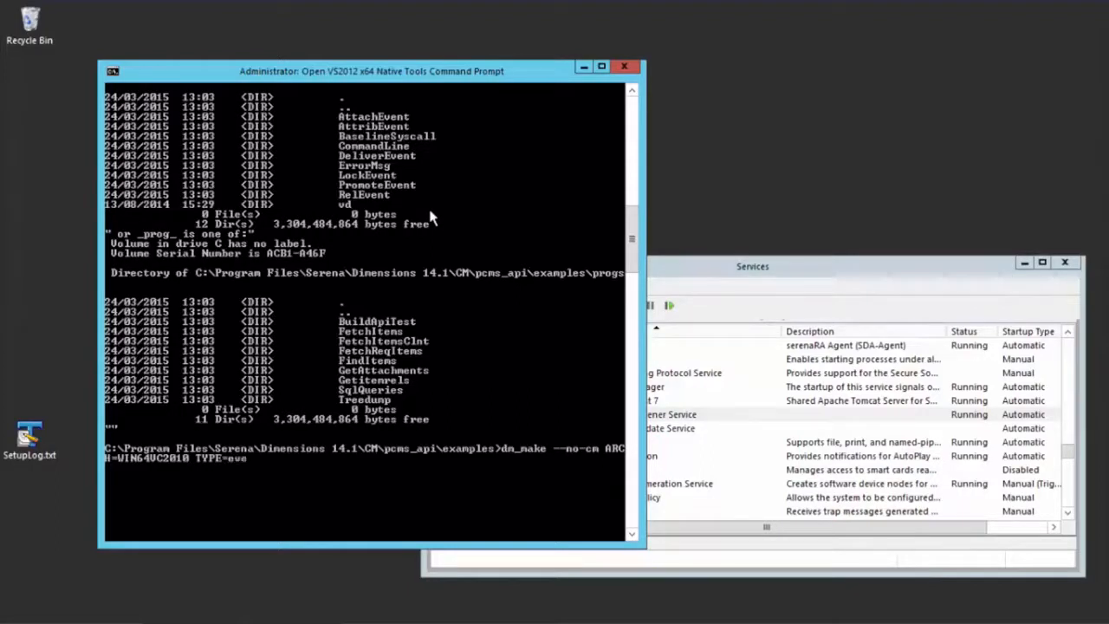
type("nt EVENT=ErrorMsg all")
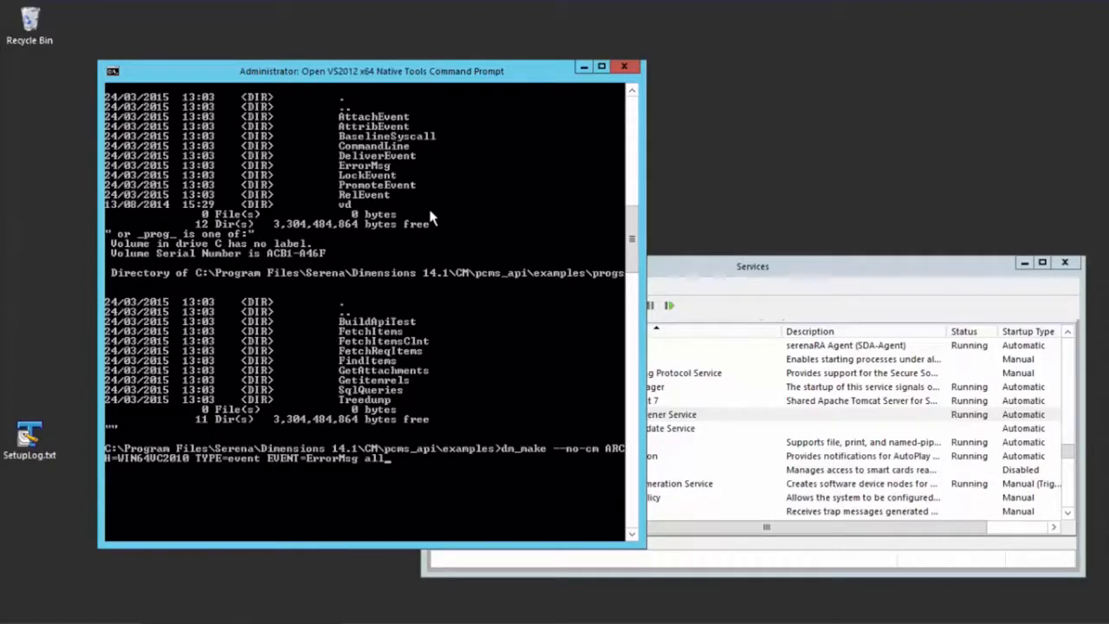
scroll(431, 216, "up", 20)
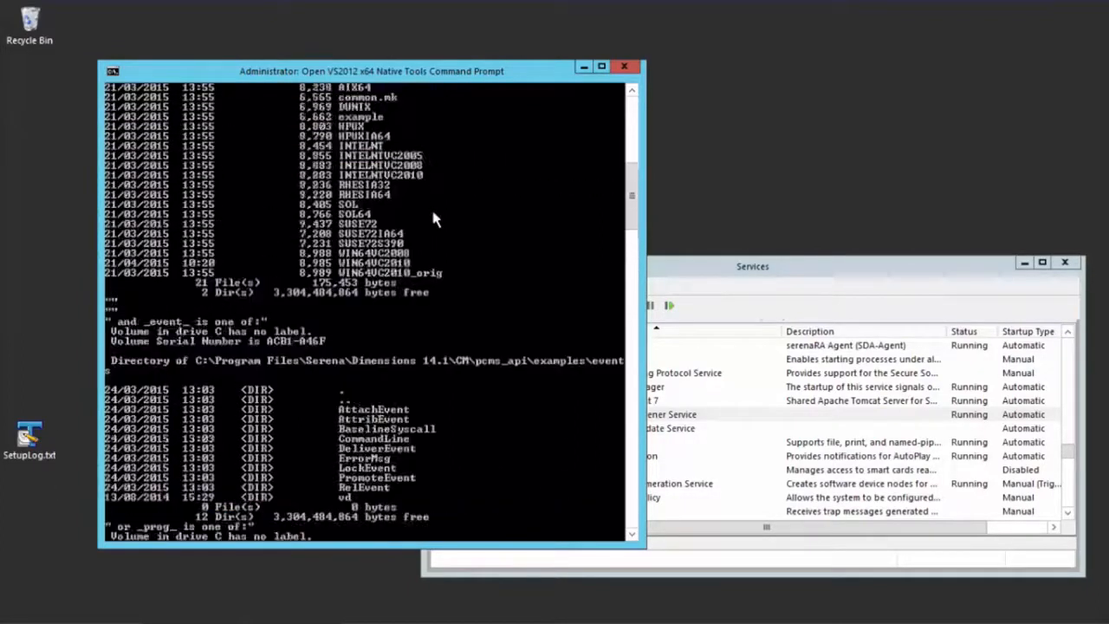
scroll(432, 215, "up", 1)
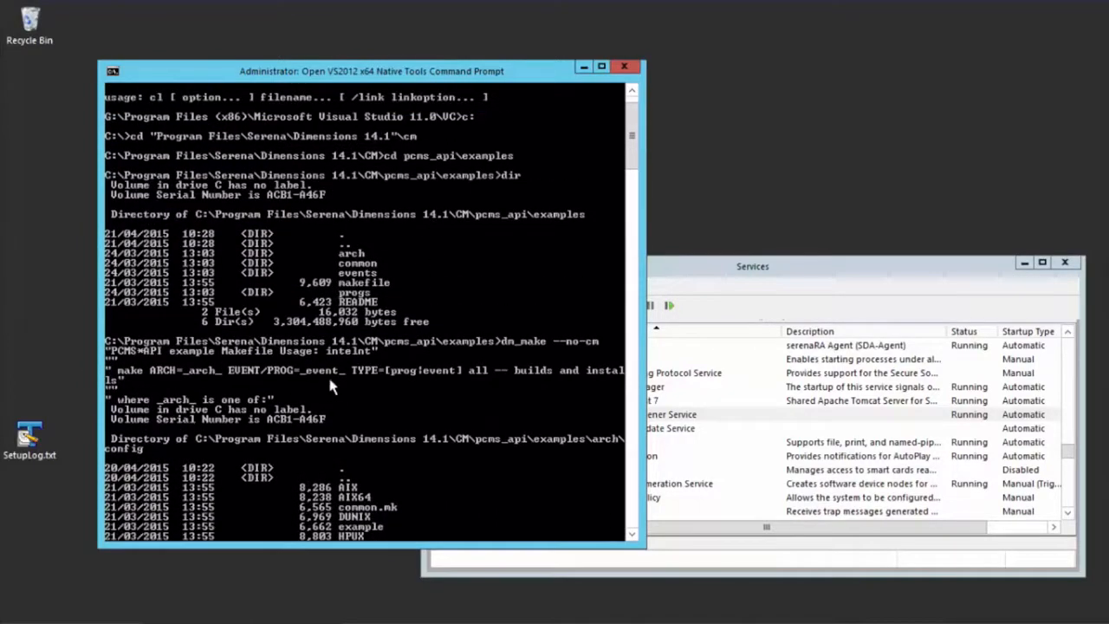
scroll(329, 386, "down", 19)
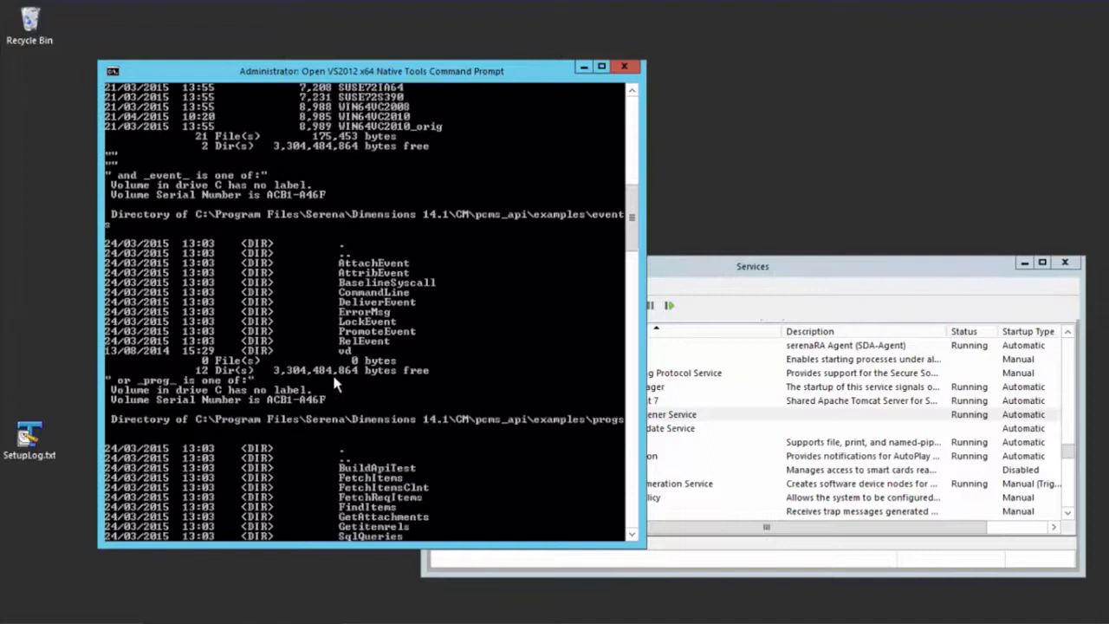
scroll(336, 384, "down", 8)
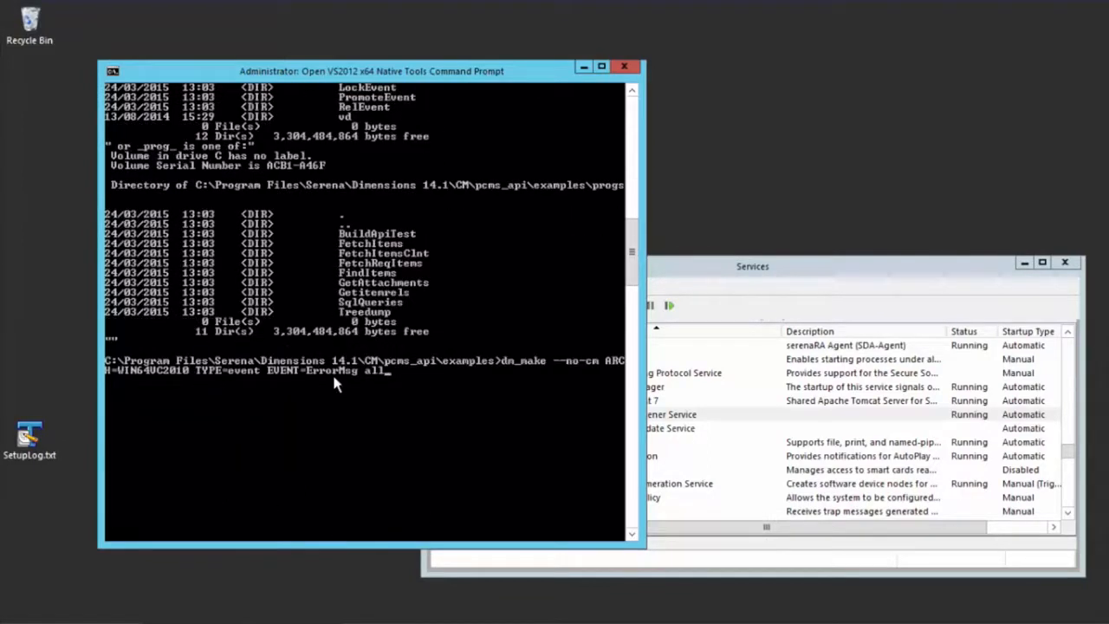
key("Return")
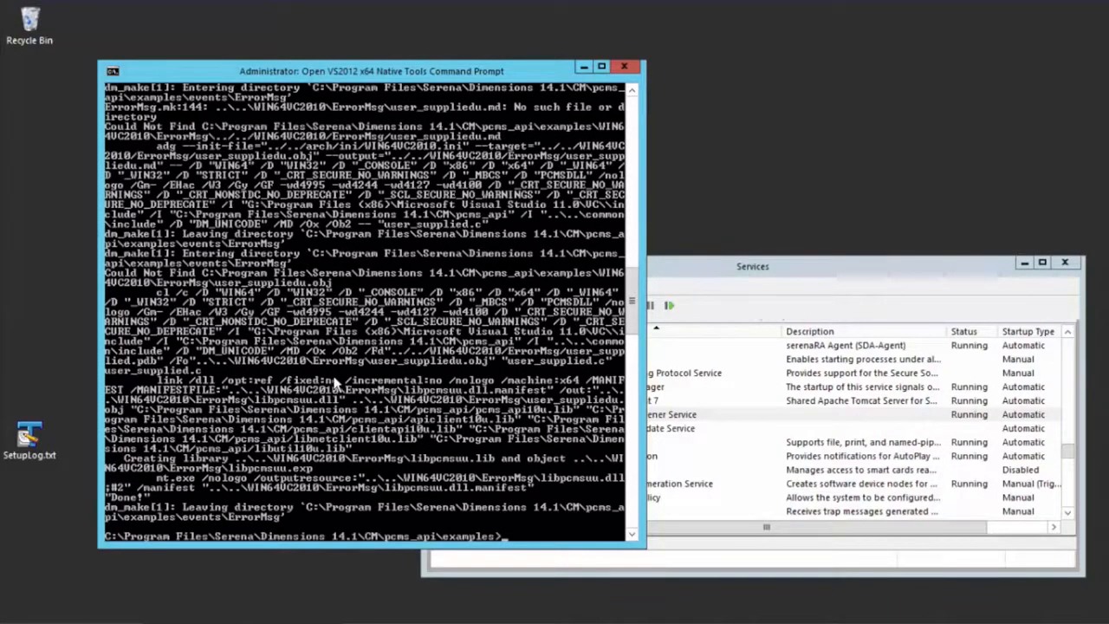
Rerun the same ErrorMsg build command with MBCS_NEEDED appended to build the multibyte trigger variant.
key("Up")
type("MCBS")
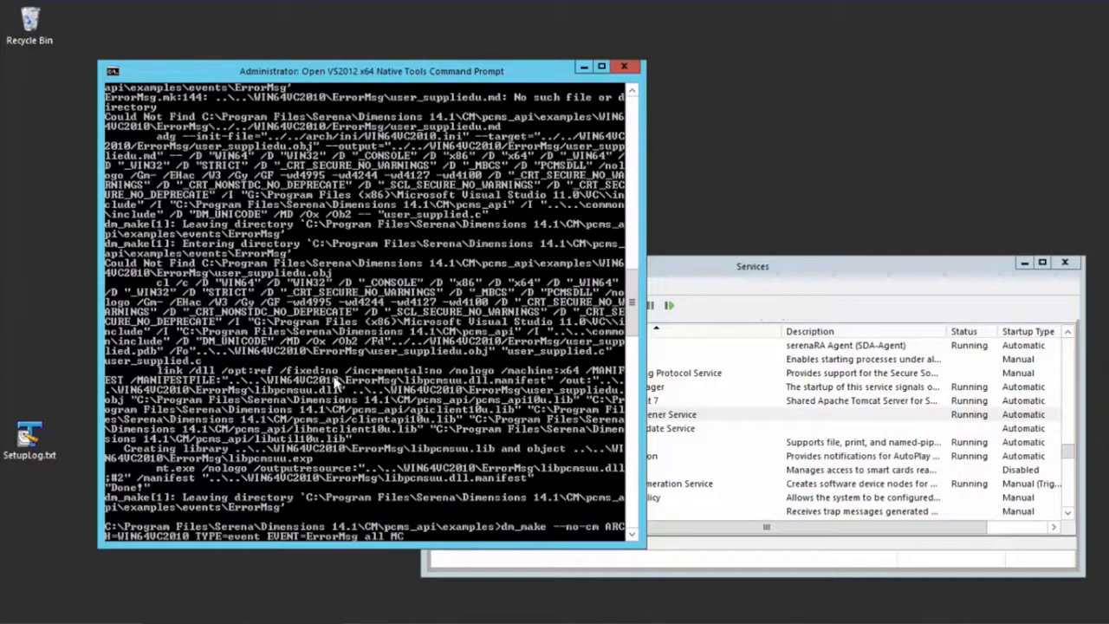
key("BackSpace")
key("BackSpace")
key("BackSpace")
type("BCS_NEEDED")
key("Return")
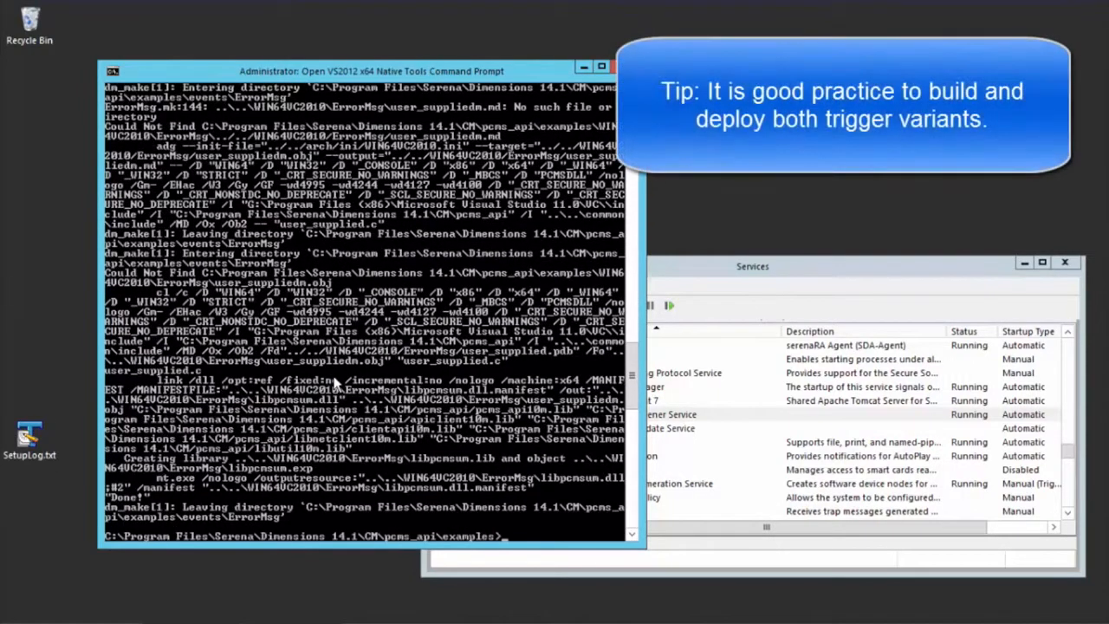
Open the current examples directory in File Explorer and browse to the WIN64VC2010\ErrorMsg build output folder.
type("expl")
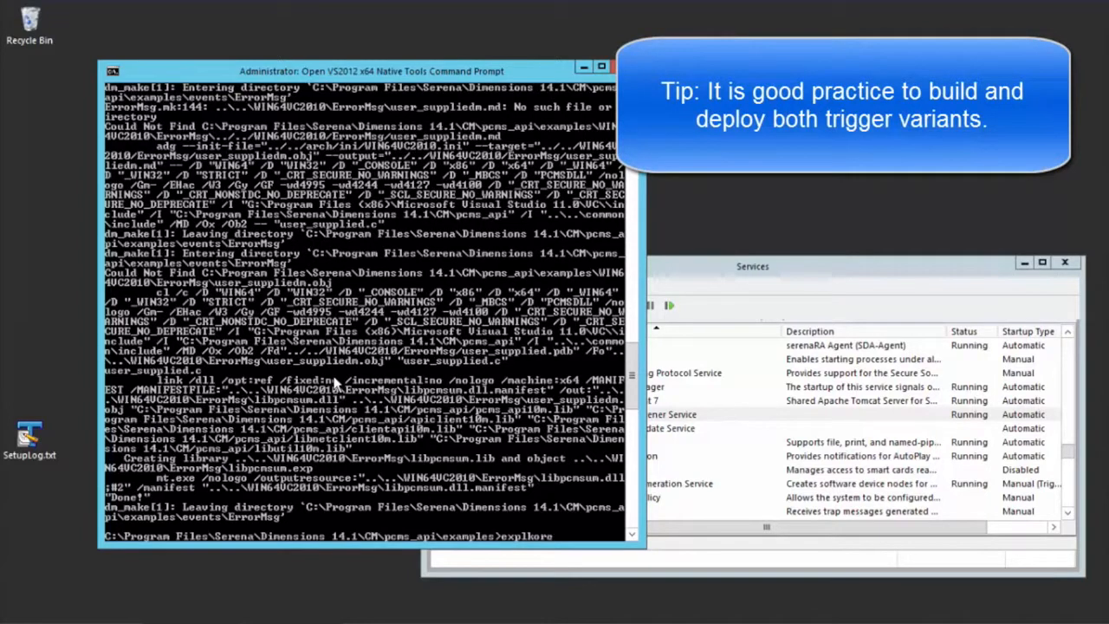
type("orer ")
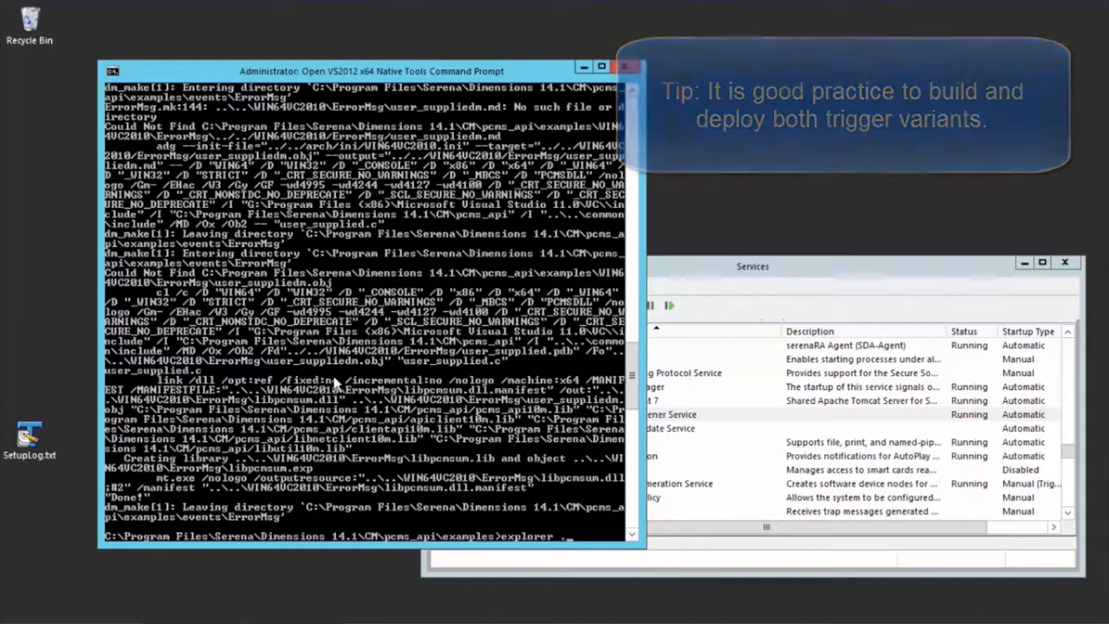
type(".")
key("Return")
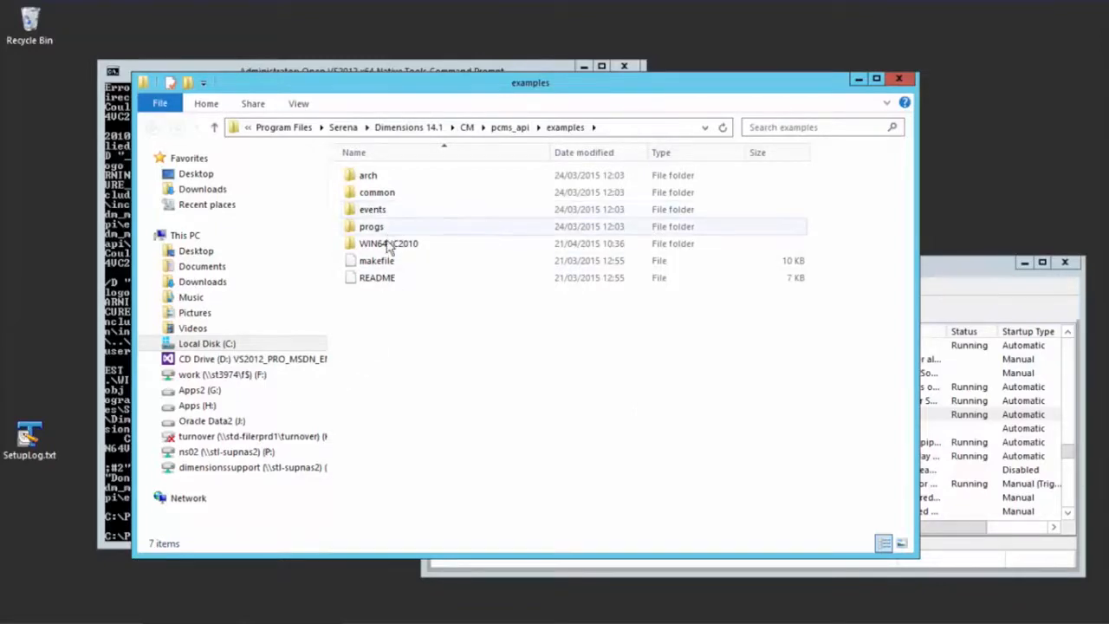
mouse_move(388, 248)
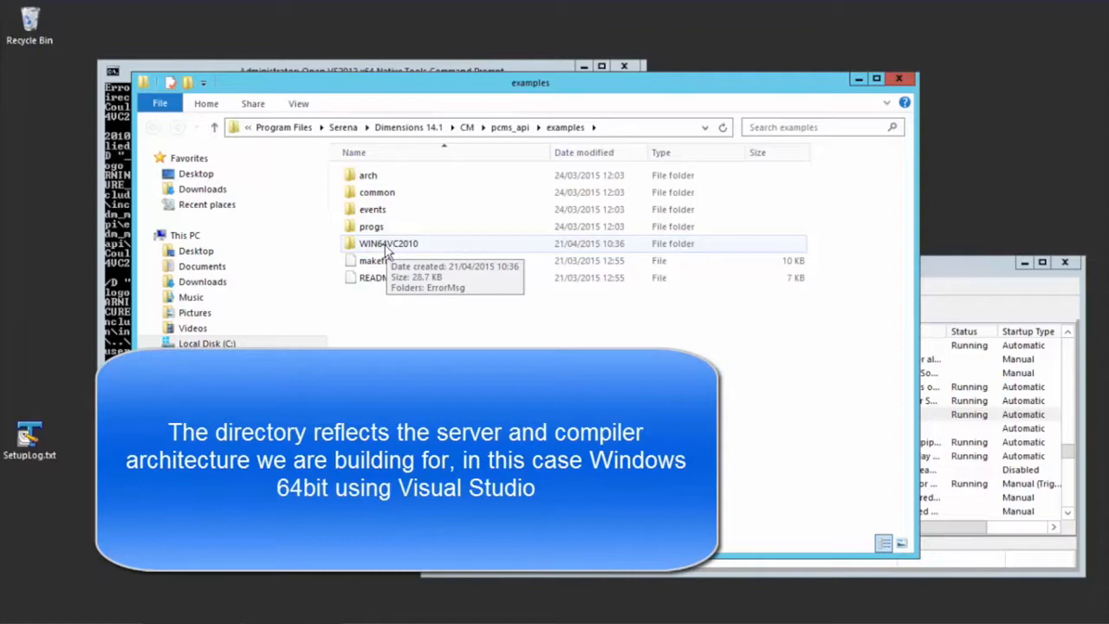
double_click(388, 247)
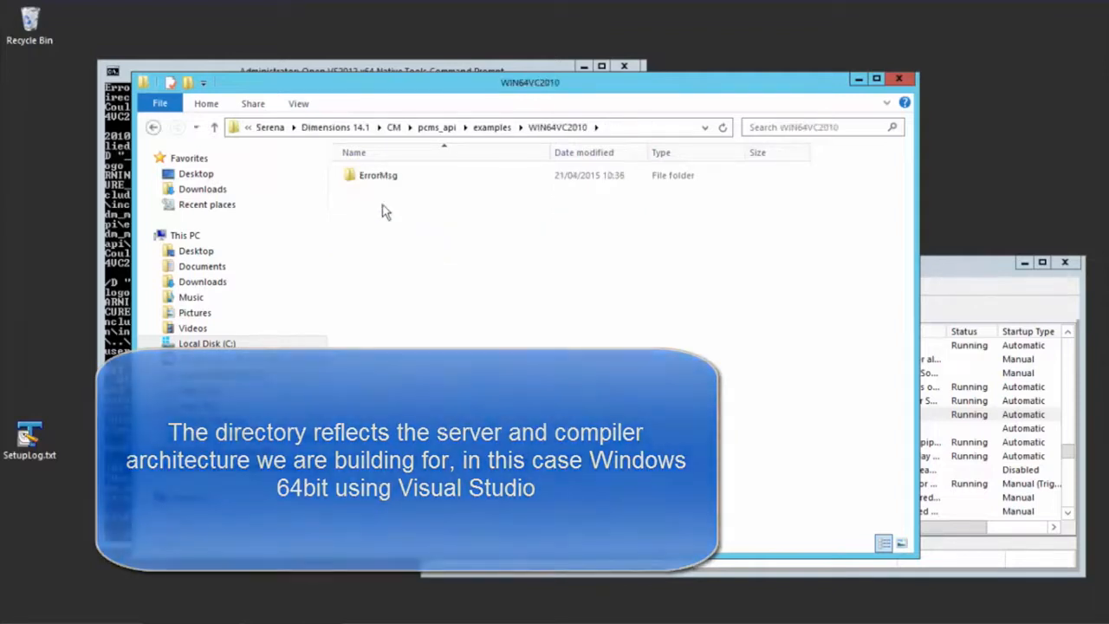
double_click(378, 178)
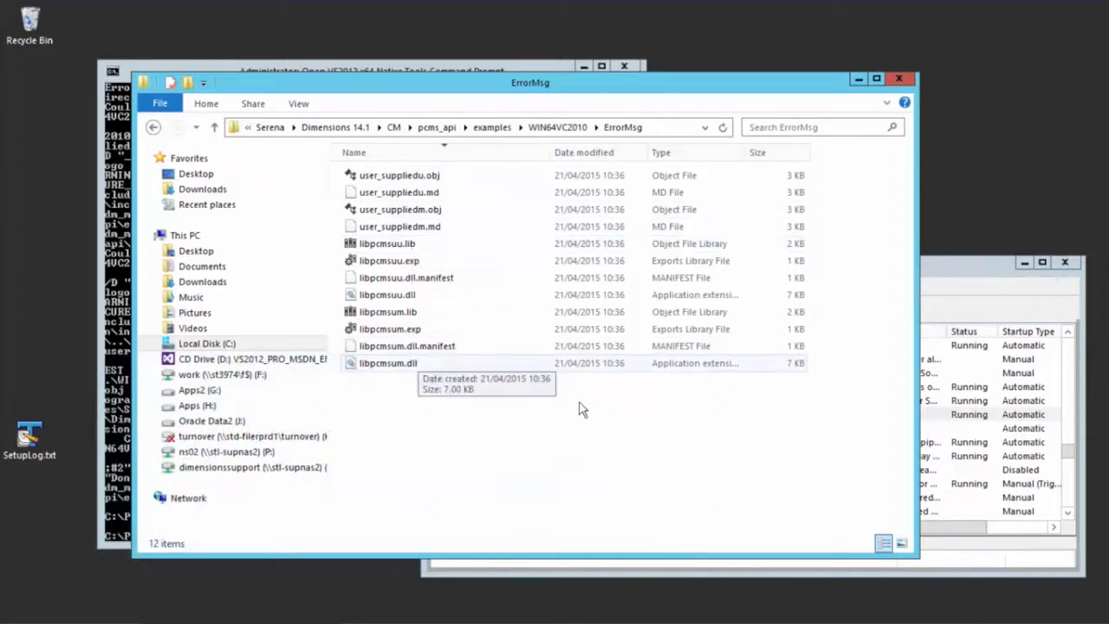
Switch to the Services window and stop the Serena Dimensions Listener Service.
left_click(948, 268)
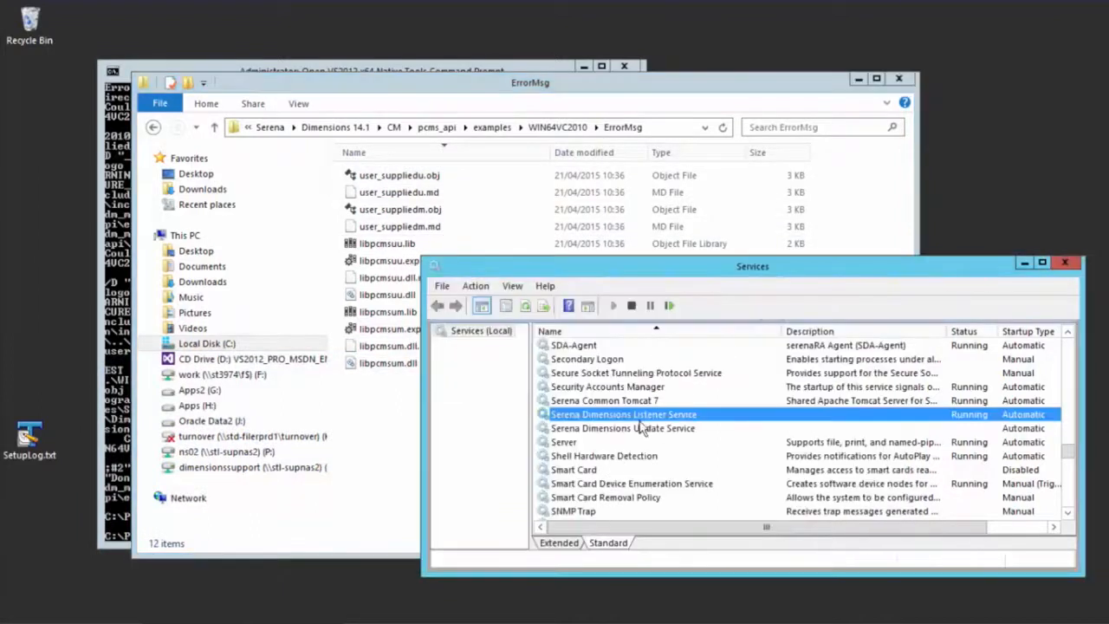
right_click(646, 419)
left_click(692, 446)
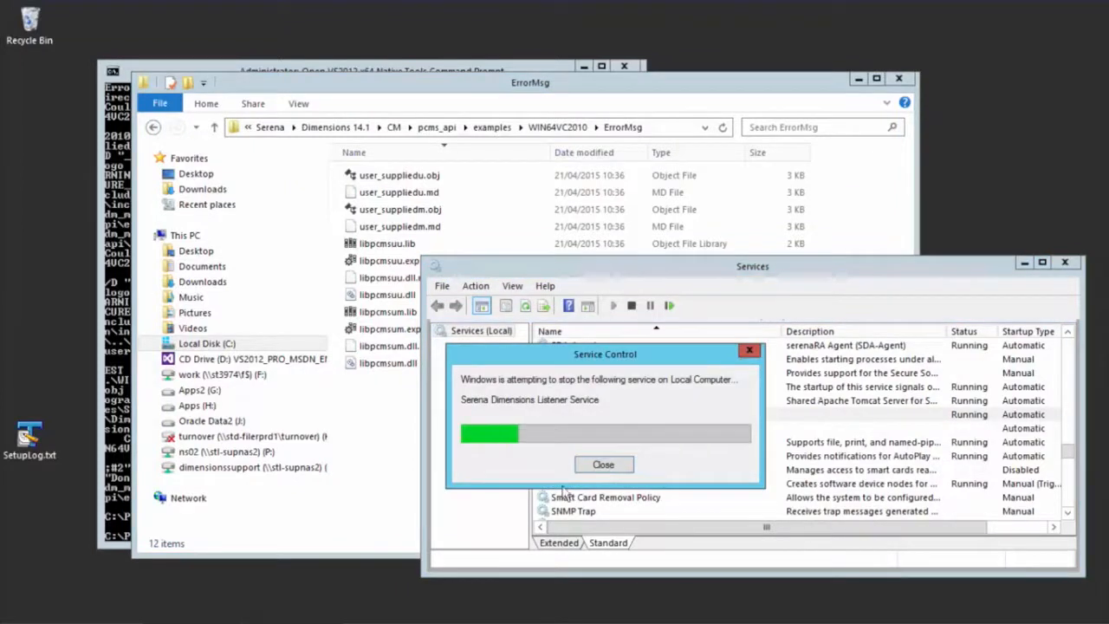
Back in the ErrorMsg folder, sort the files by type and rename libpcmsuu.dll as libpcmsu.dll.
left_click(398, 447)
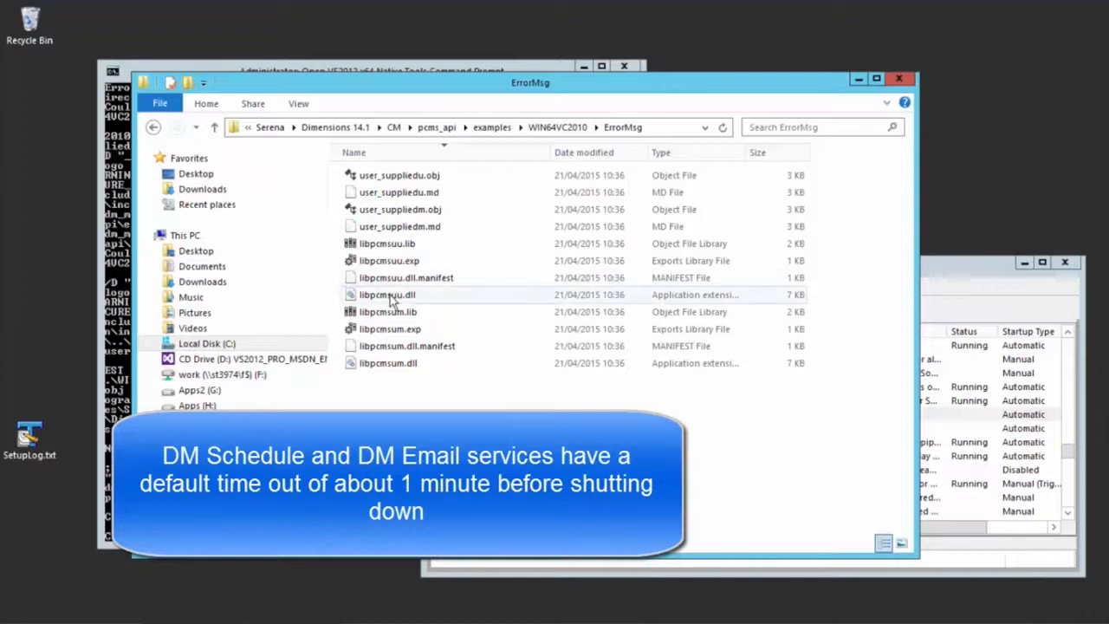
left_click(430, 157)
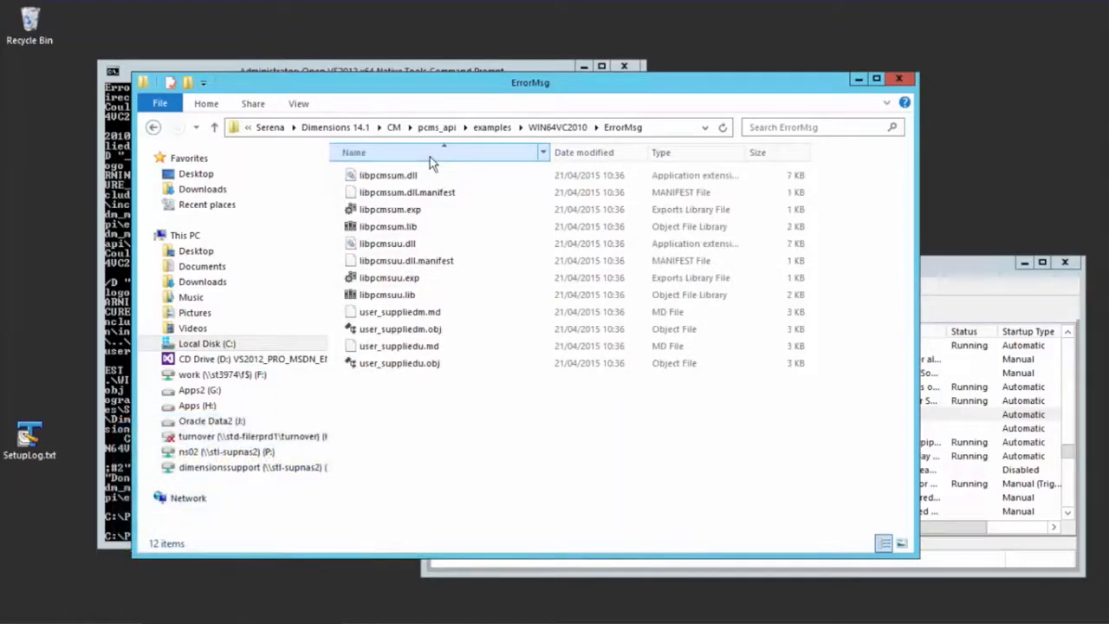
left_click(660, 154)
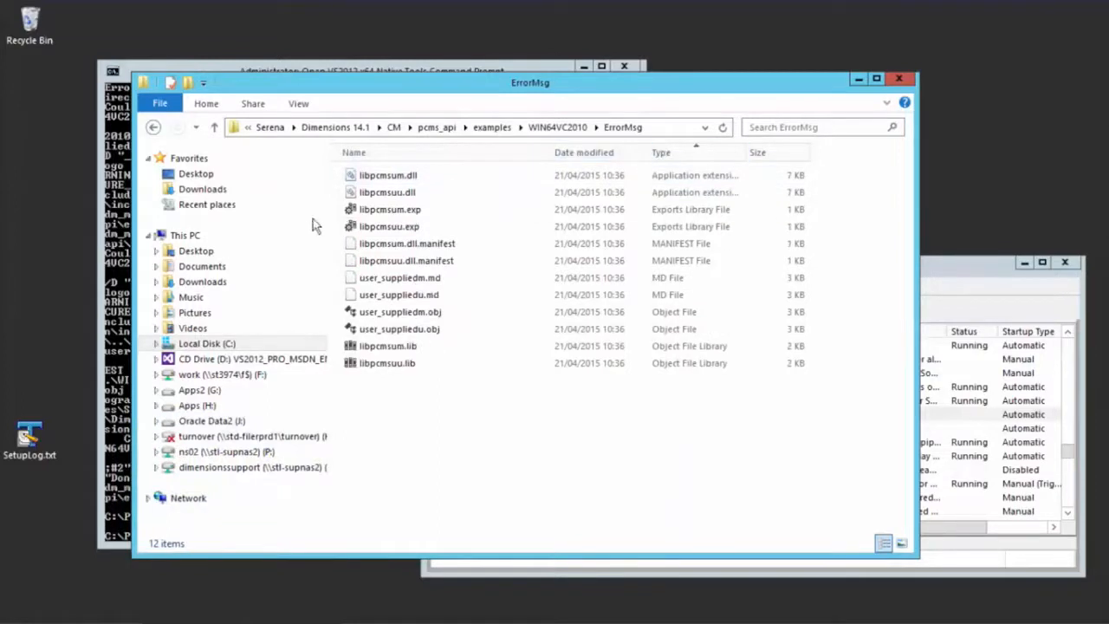
left_click(398, 196)
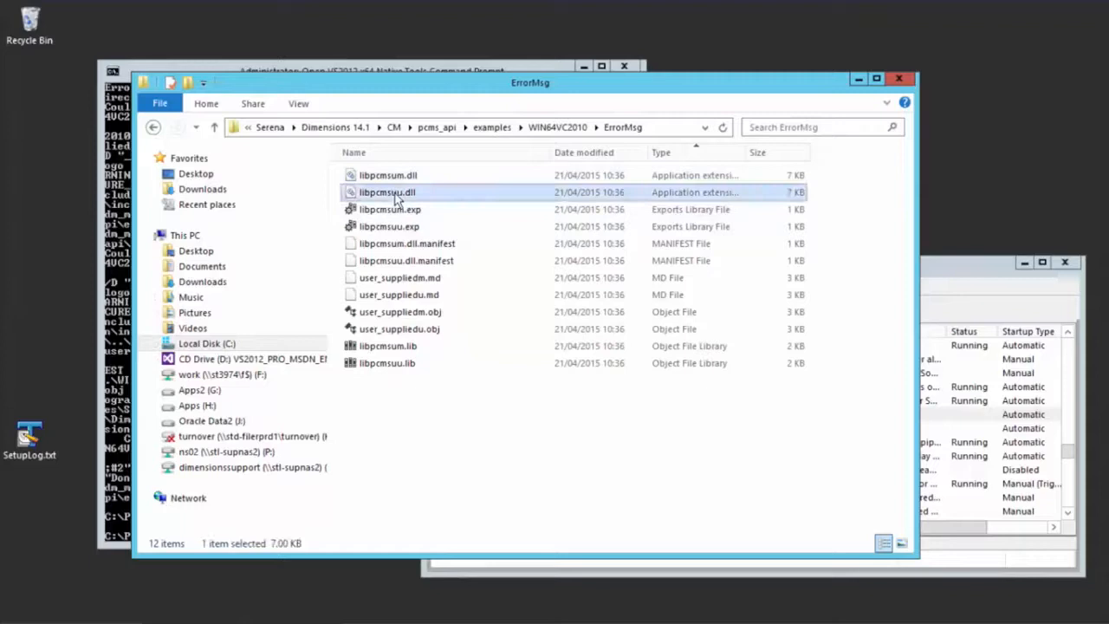
left_click(398, 198)
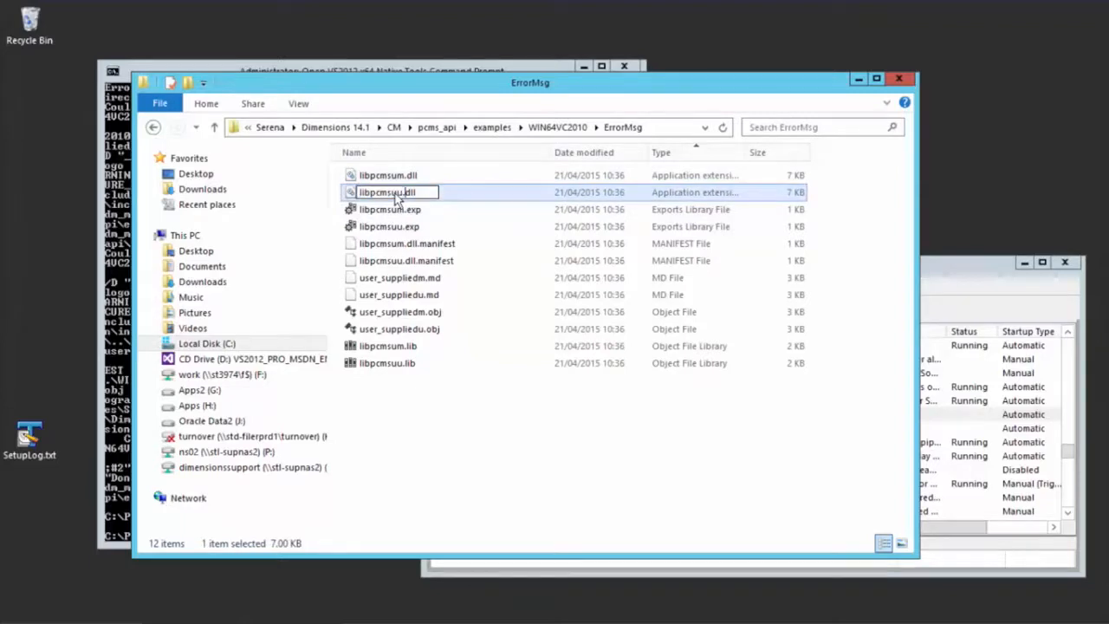
key("BackSpace")
key("Return")
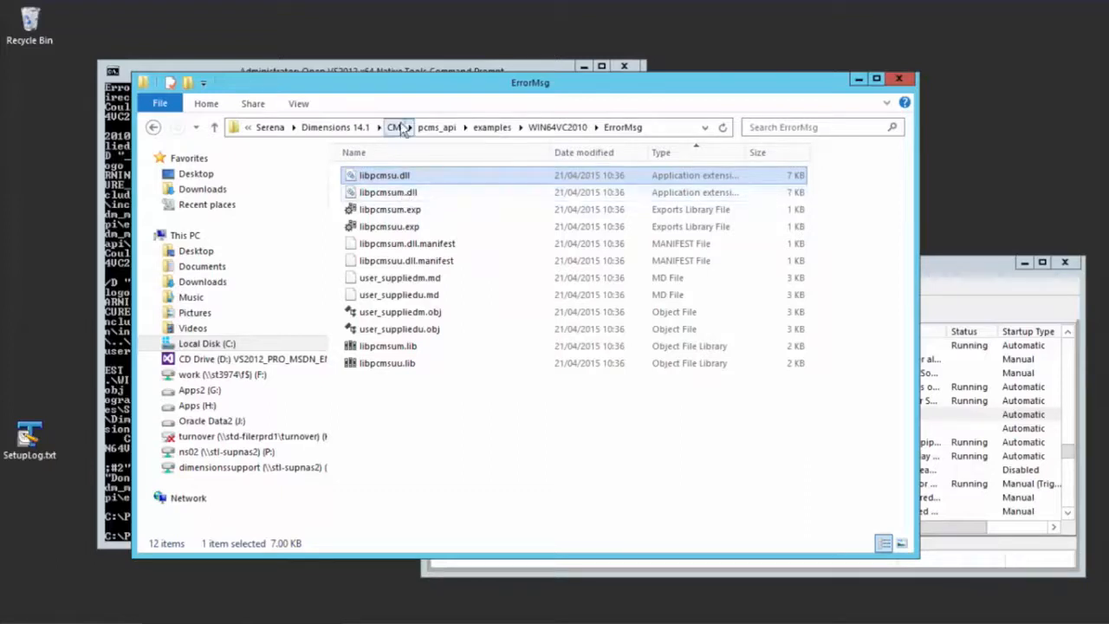
Go up to the Dimensions 14.1 CM folder and open its prog directory.
mouse_move(1027, 622)
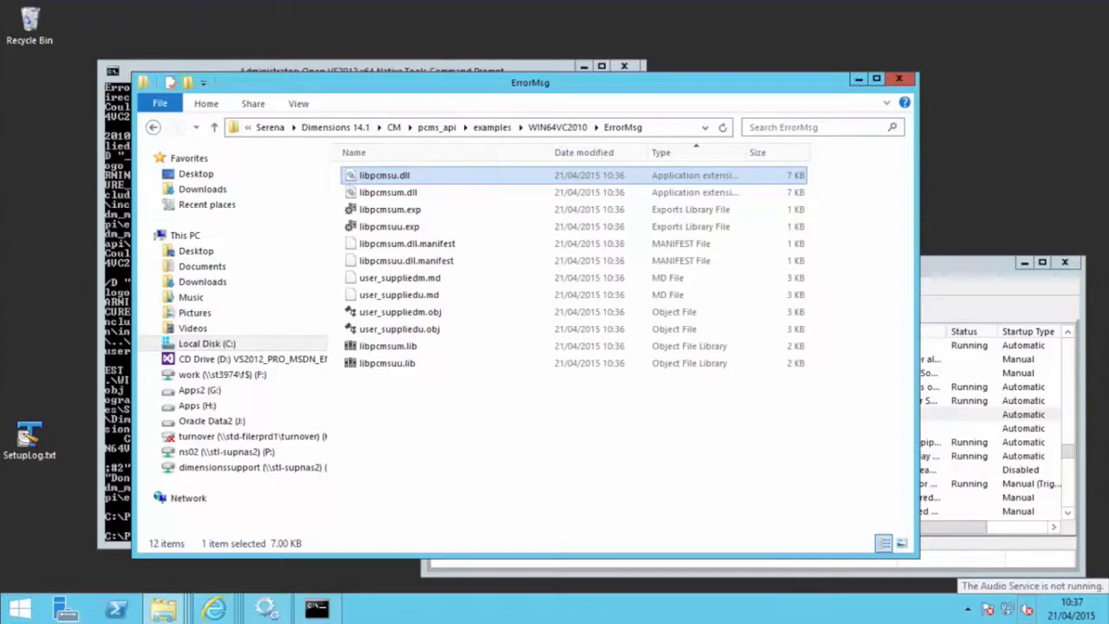
left_click(395, 128)
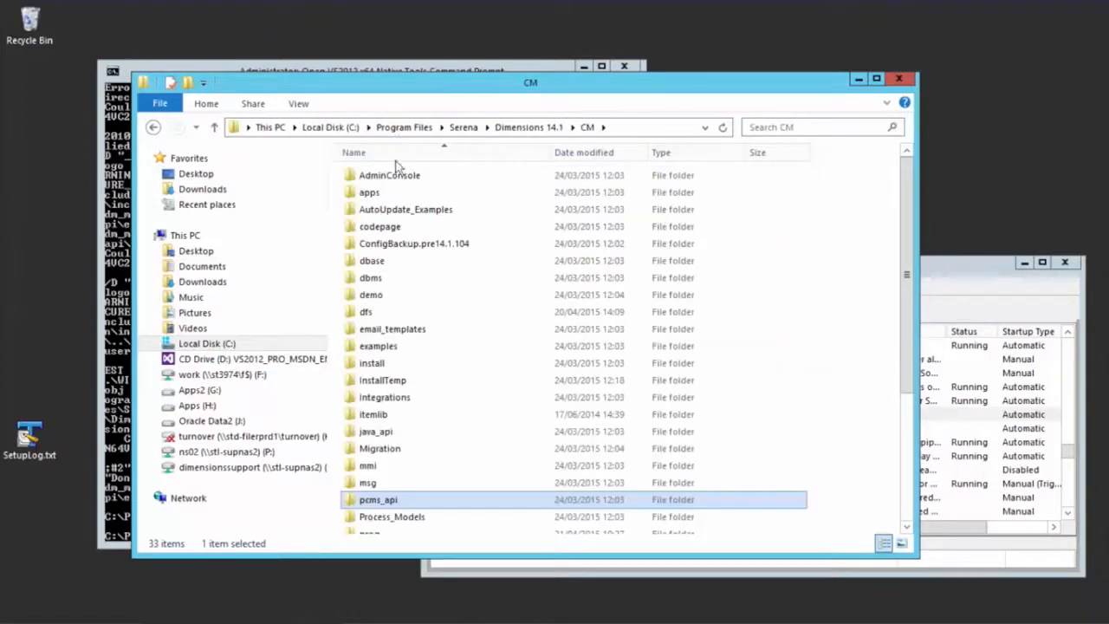
mouse_move(568, 622)
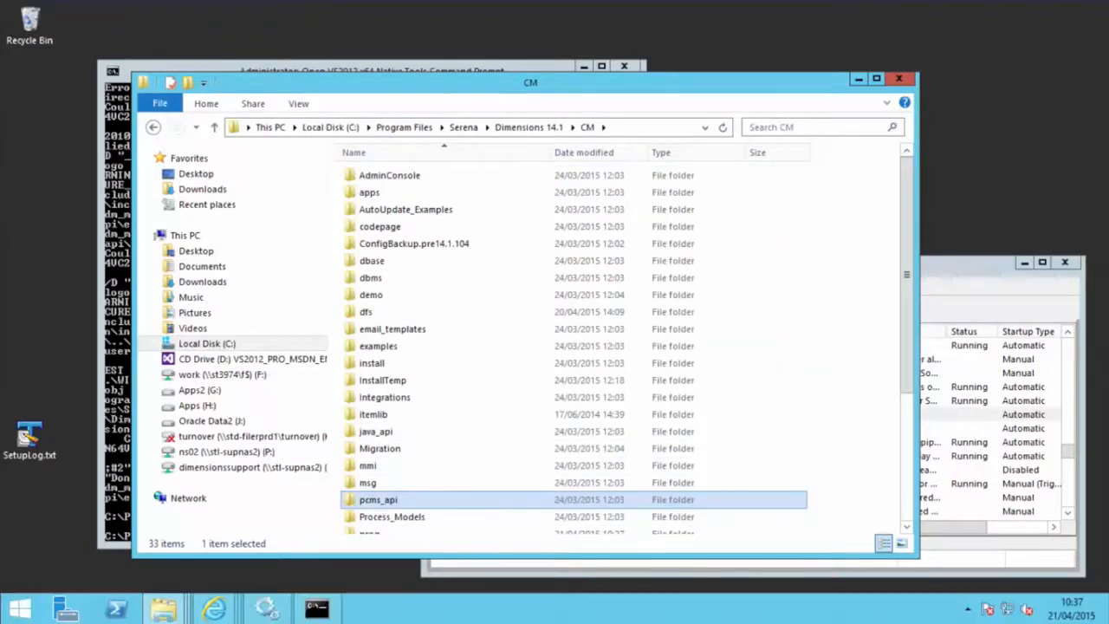
left_click(394, 532)
double_click(391, 529)
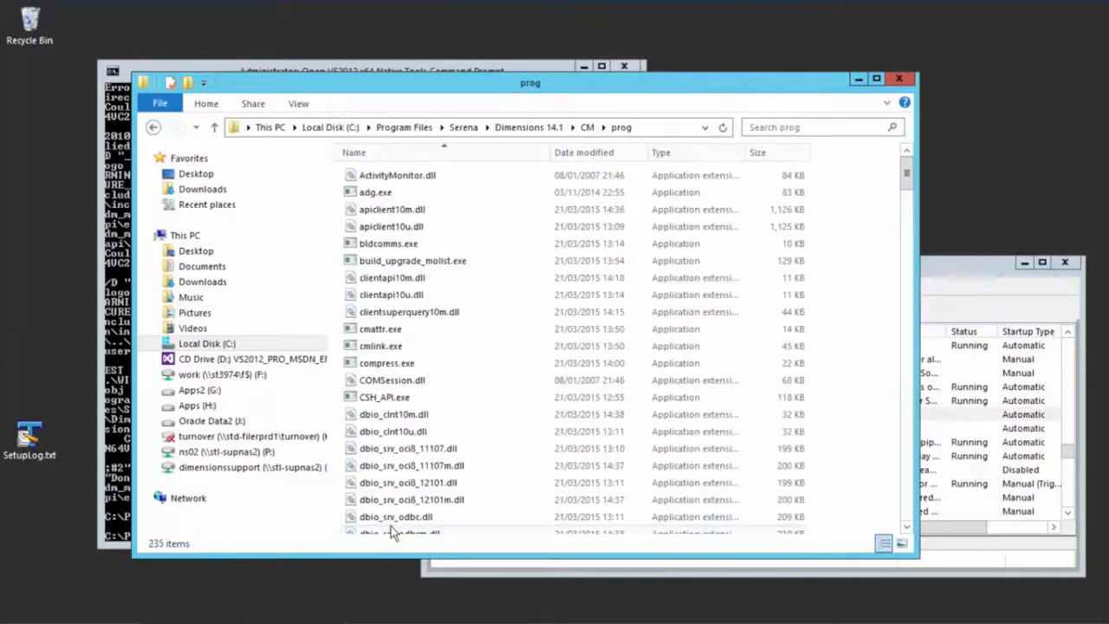
Keep the prog files sorted by name and locate the existing libpcmsum.dll and libpcmsu.dll trigger libraries.
left_click(430, 153)
left_click(429, 153)
scroll(430, 320, "down", 4)
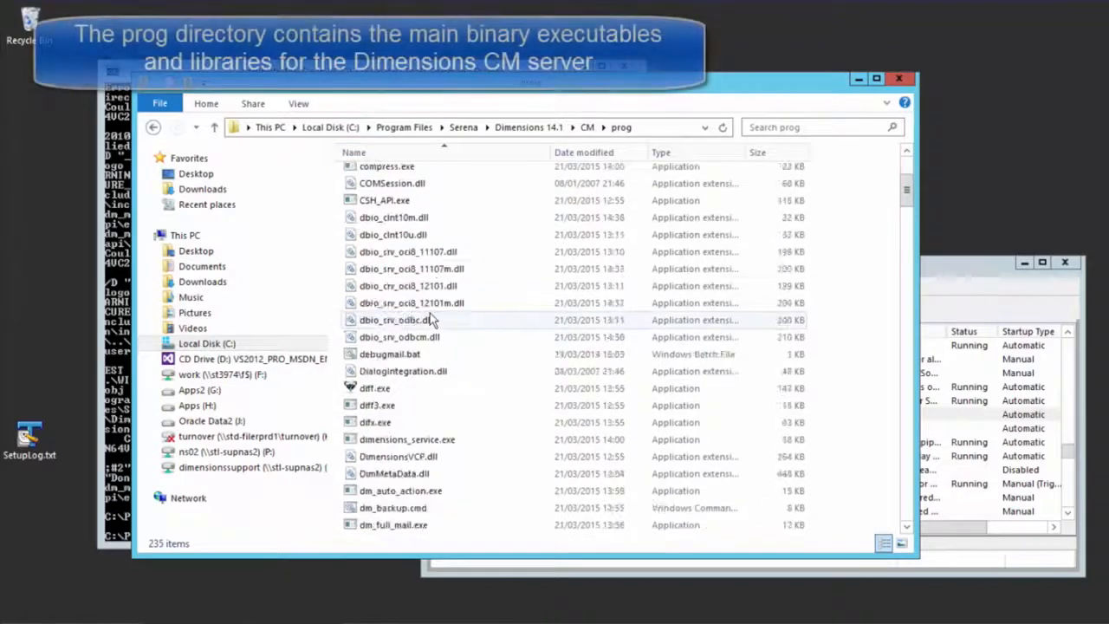
scroll(431, 319, "down", 20)
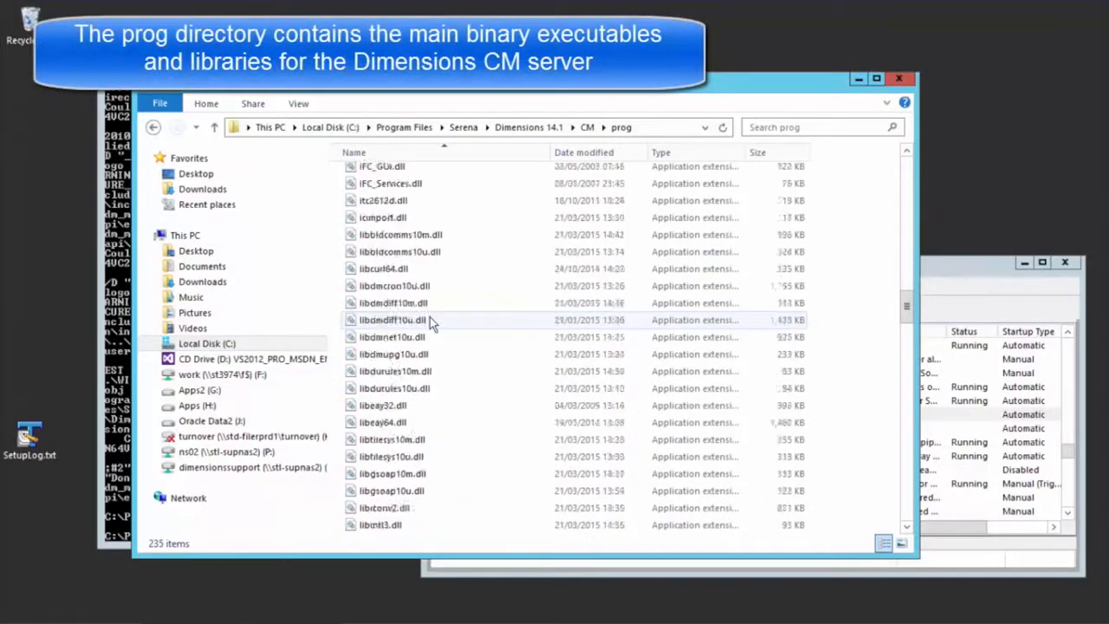
scroll(430, 319, "down", 5)
scroll(430, 320, "down", 10)
scroll(430, 319, "down", 2)
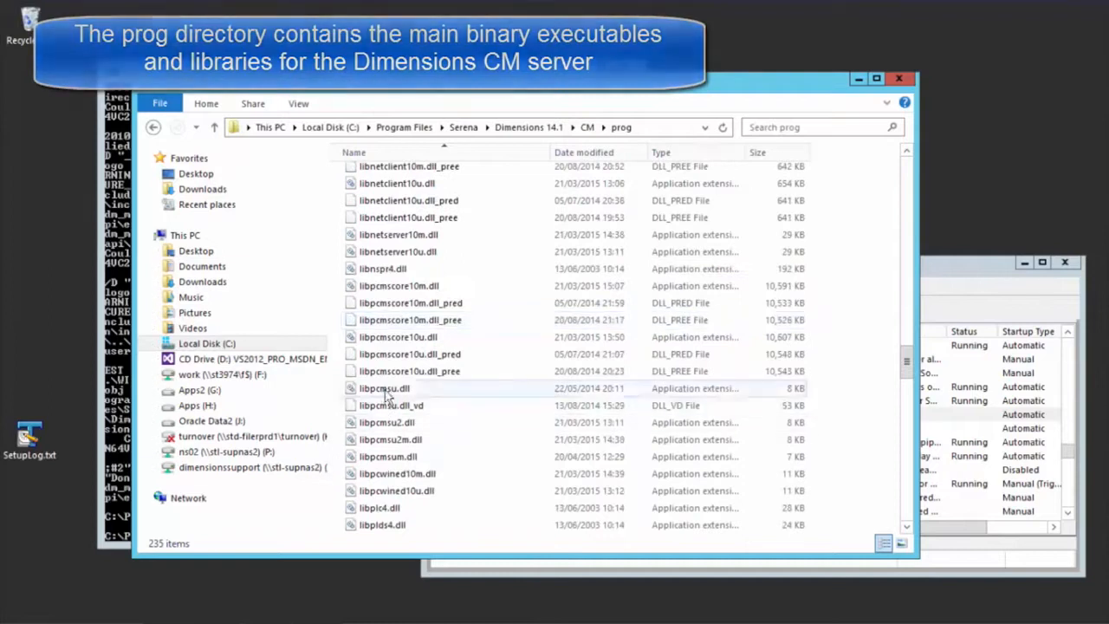
left_click(389, 456)
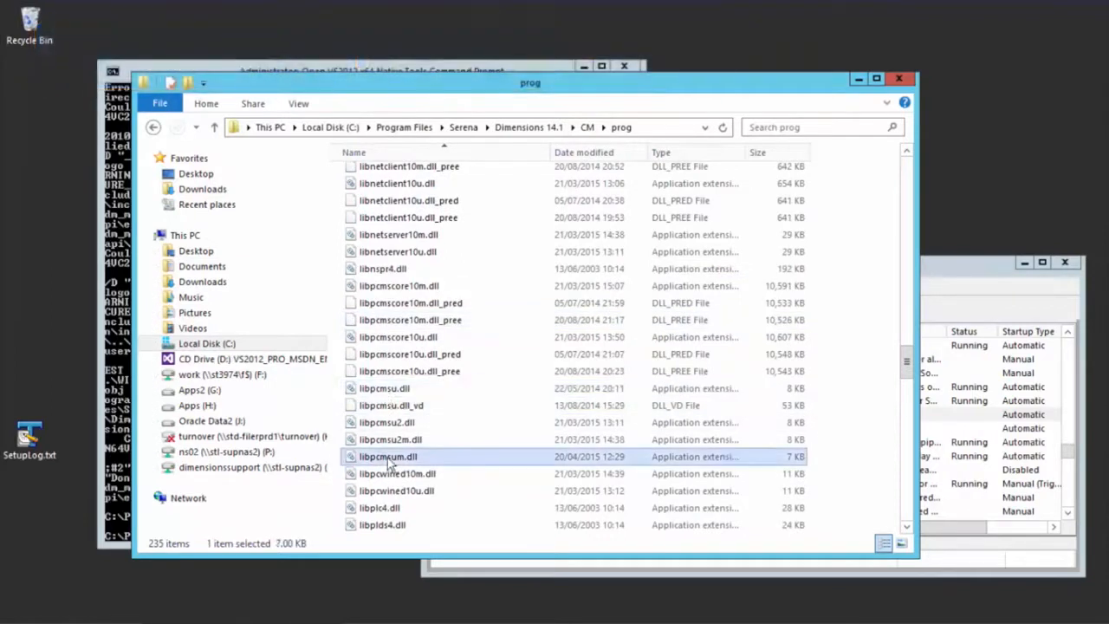
left_click(378, 390)
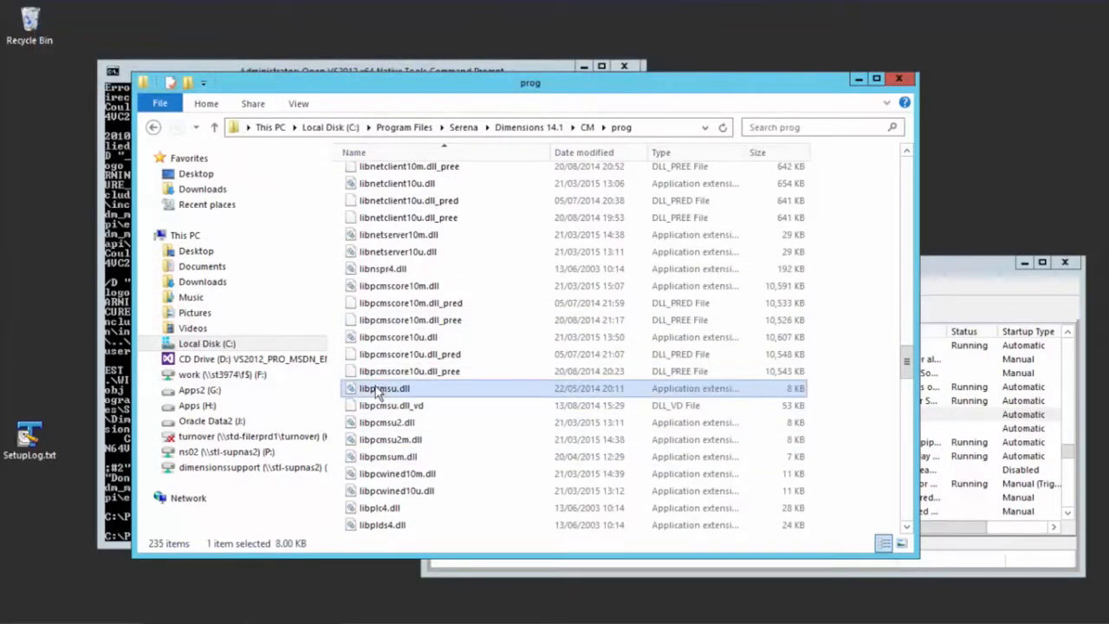
Rename the existing libpcmsu.dll in the prog directory as libpcmsu.dll_orig.
left_click(378, 390)
left_click(422, 389)
type("_orig")
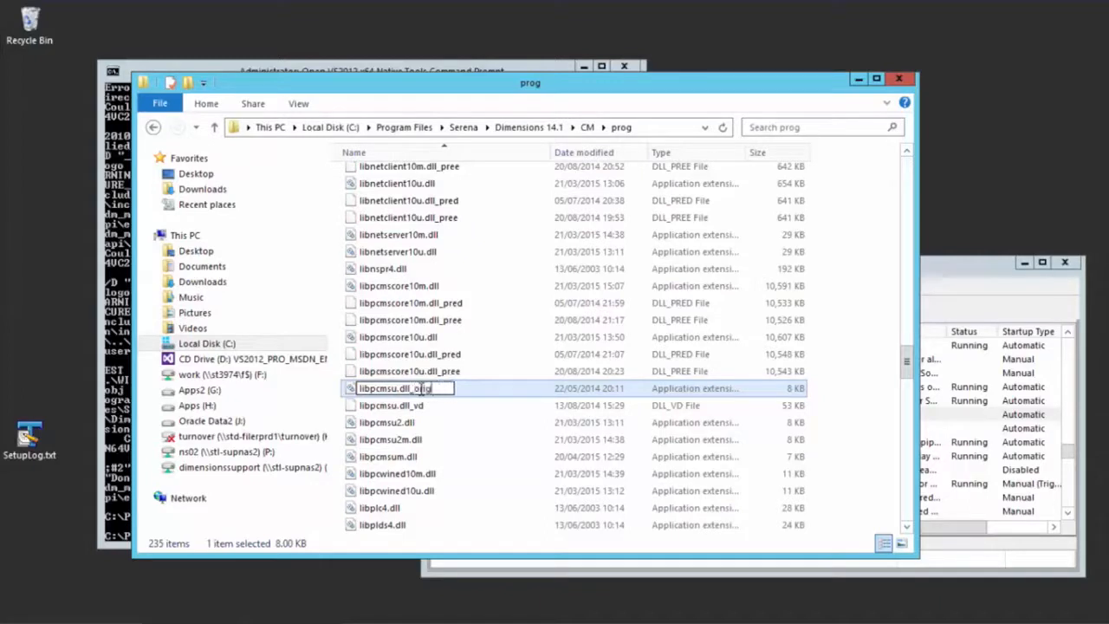
key("Return")
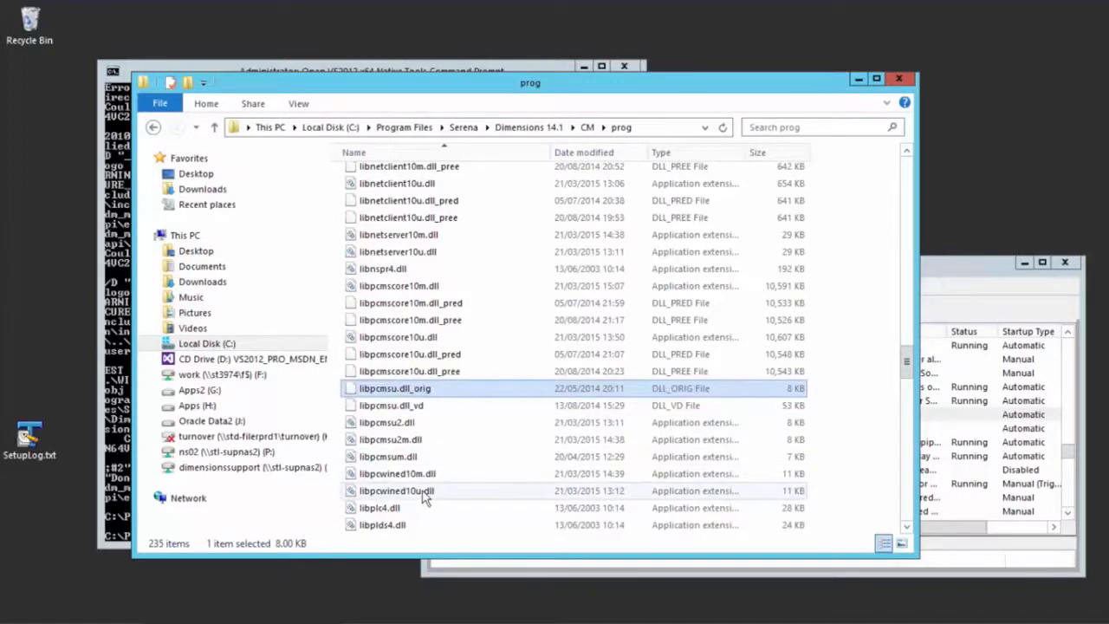
Rename the existing libpcmsum.dll in the prog directory as libpcmsum.dll_orig.
left_click(400, 459)
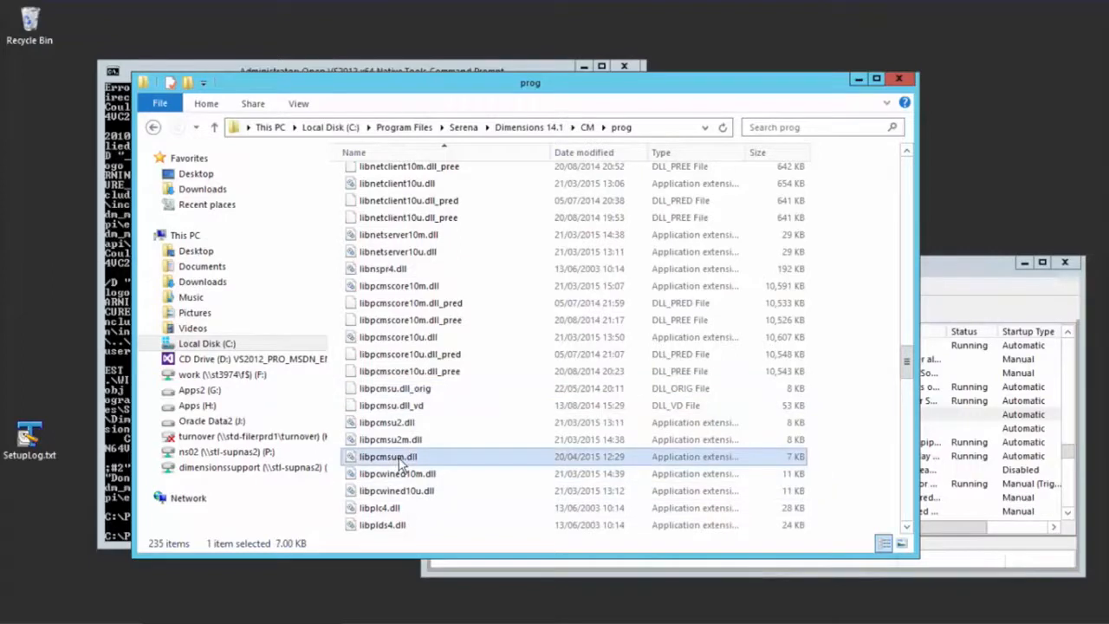
left_click(401, 459)
left_click(400, 463)
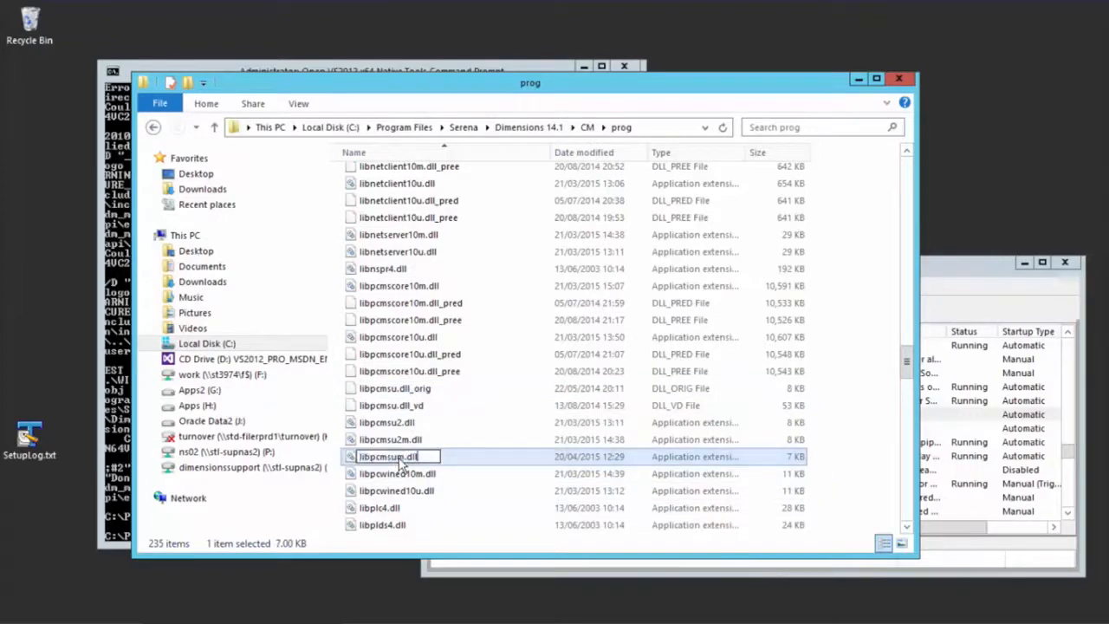
type("_orig")
key("Return")
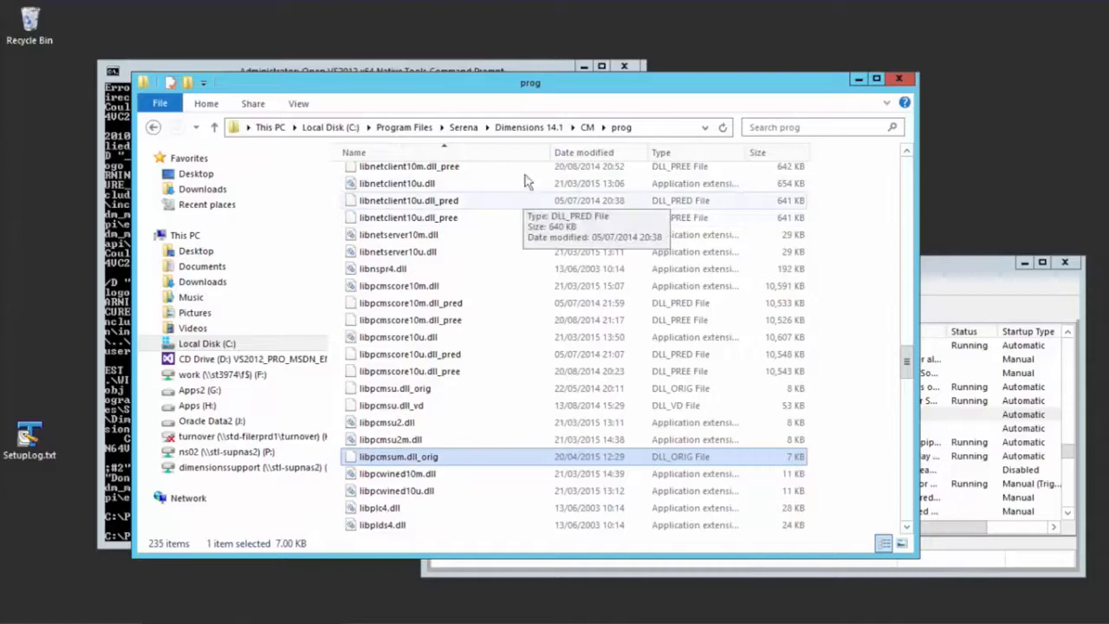
Go back to the CM folder and open the ErrorMsg build folder under pcms_api, examples, WIN64VC2010.
left_click(588, 128)
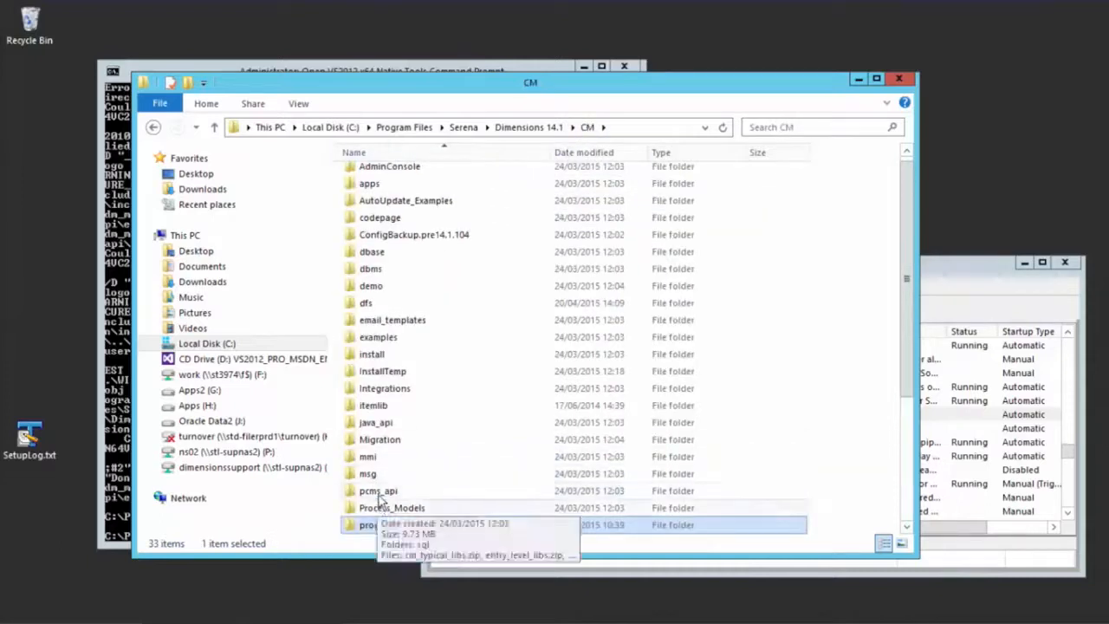
double_click(372, 490)
double_click(379, 178)
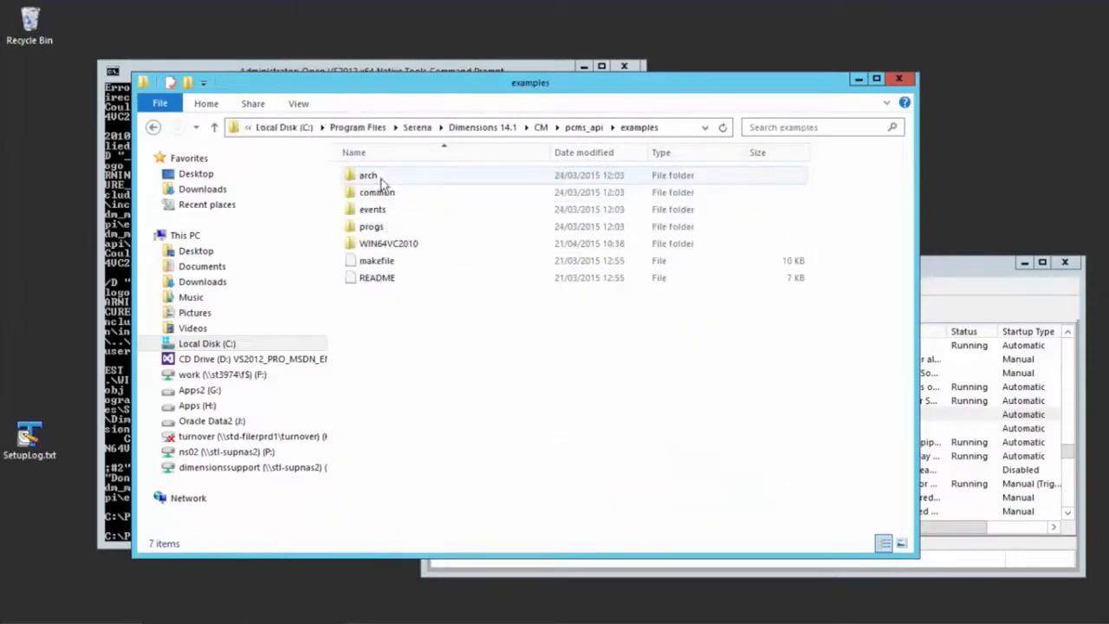
left_click(387, 246)
double_click(387, 246)
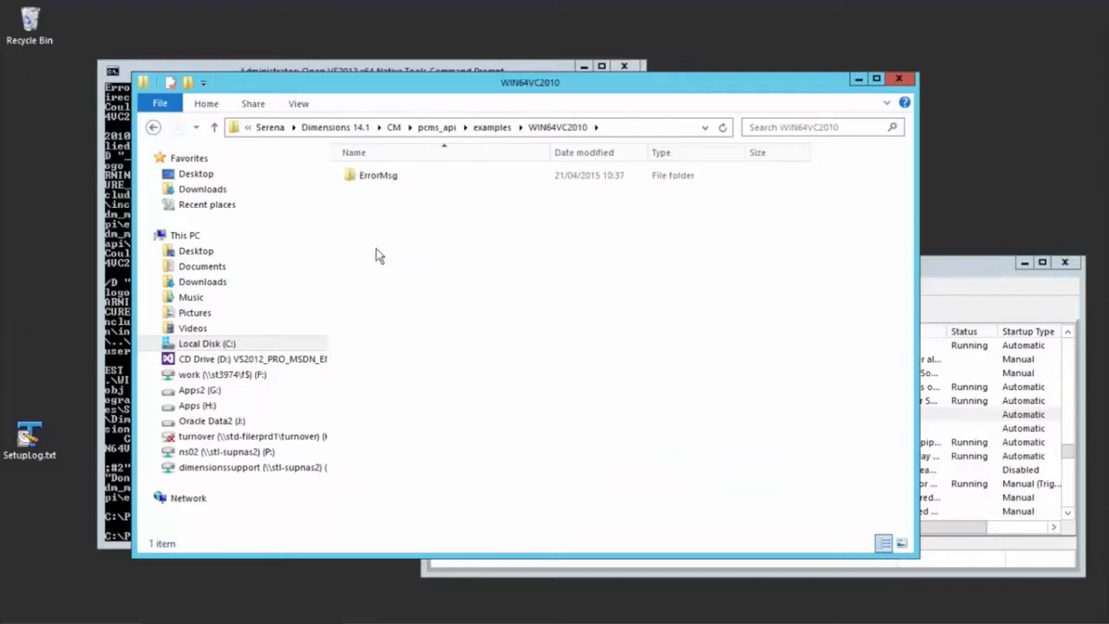
double_click(369, 178)
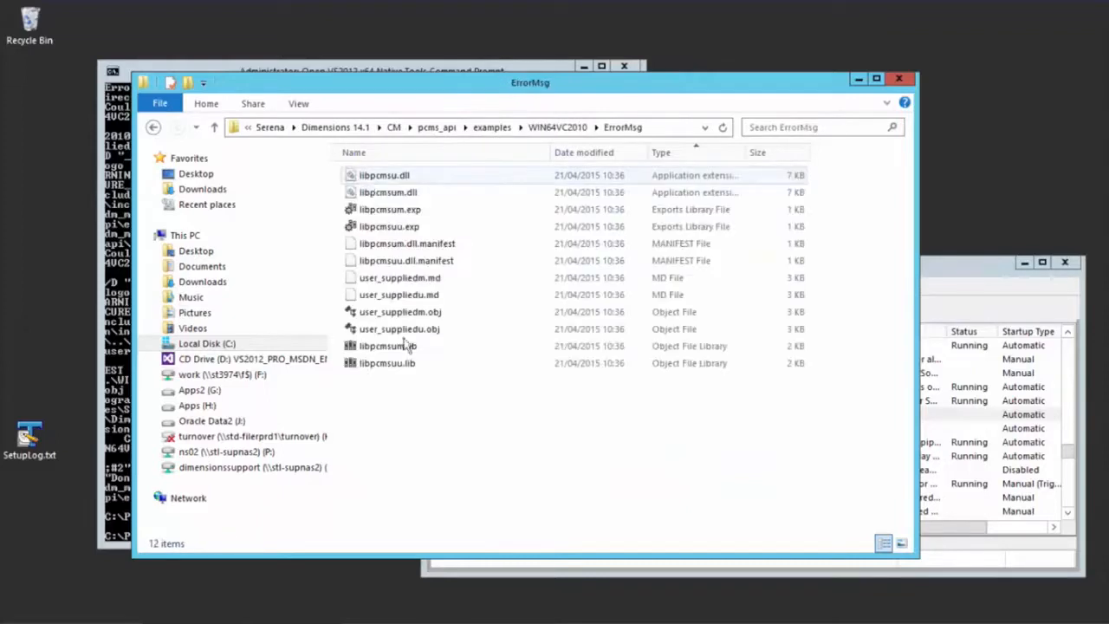
Copy the newly built libpcmsu.dll and libpcmsum.dll together from the ErrorMsg folder.
left_click(387, 193)
left_click(388, 176, "shift")
right_click(388, 192)
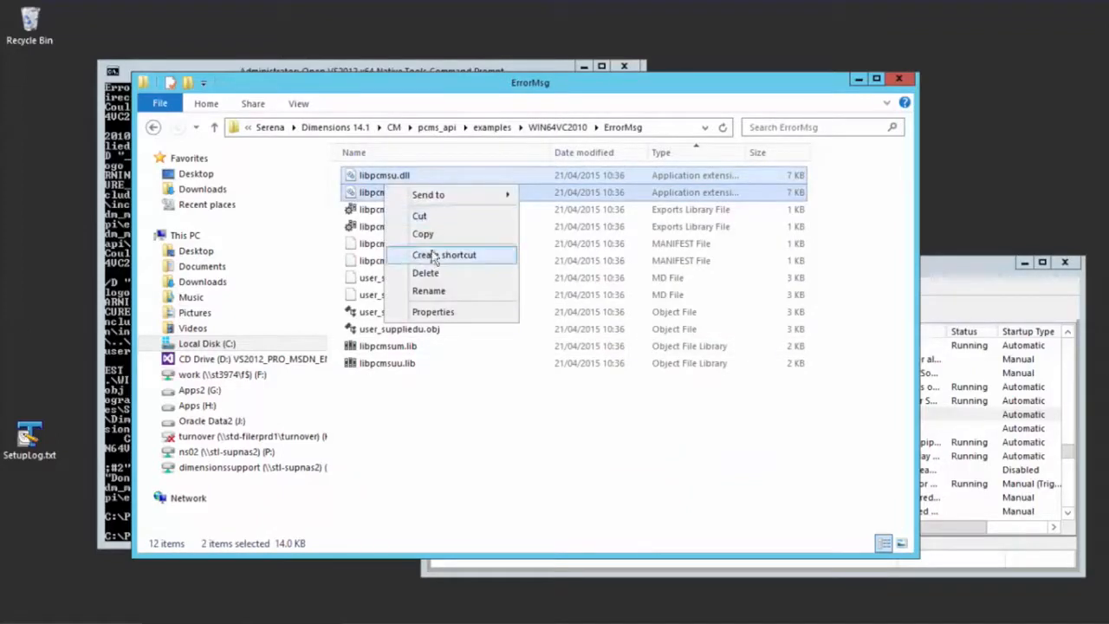
left_click(431, 234)
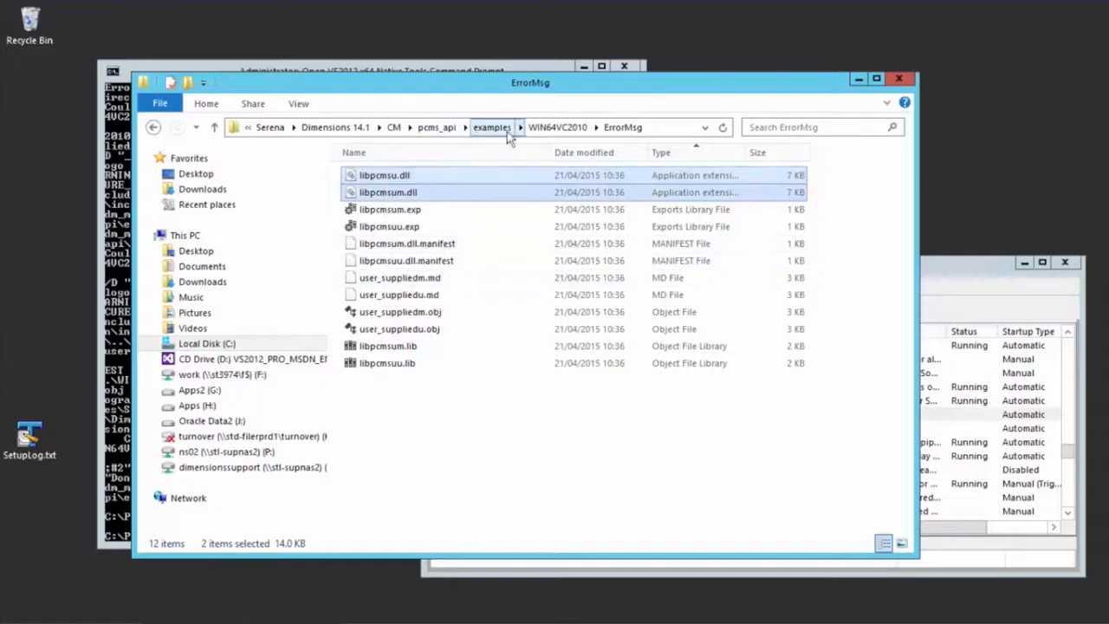
Paste the two copied trigger DLLs into the CM prog directory and locate them beside the _orig backups.
left_click(394, 128)
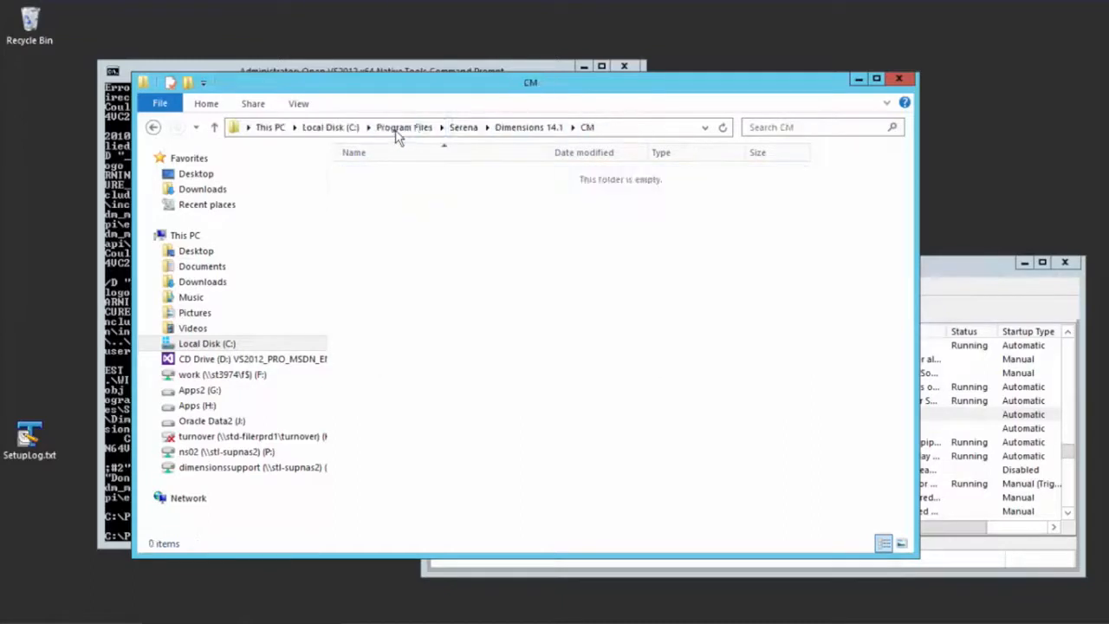
scroll(381, 520, "down", 1)
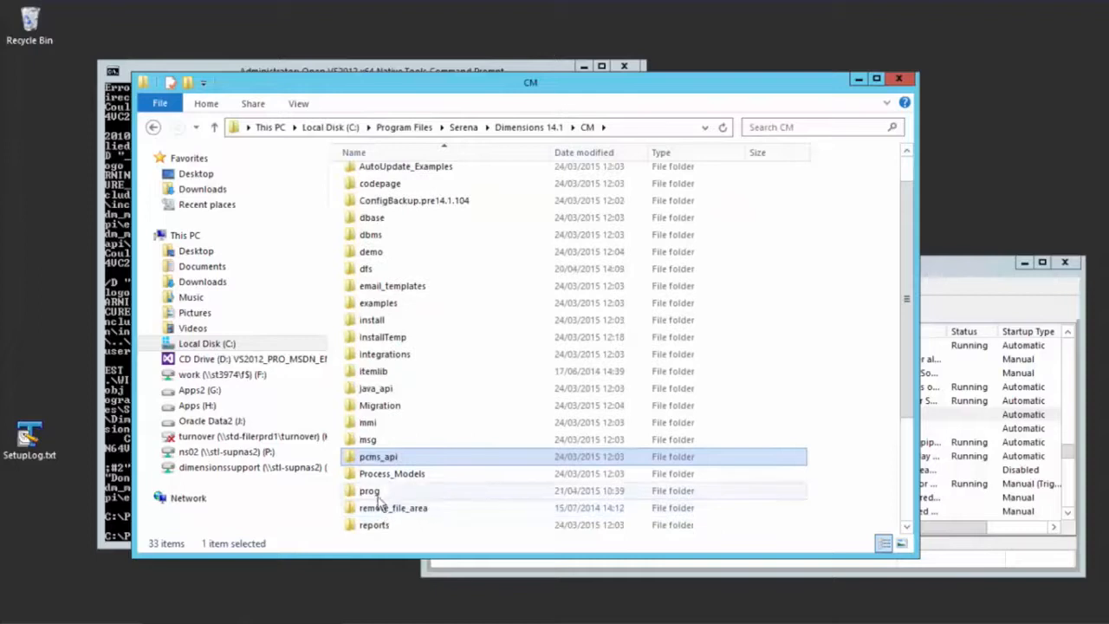
double_click(378, 490)
right_click(482, 421)
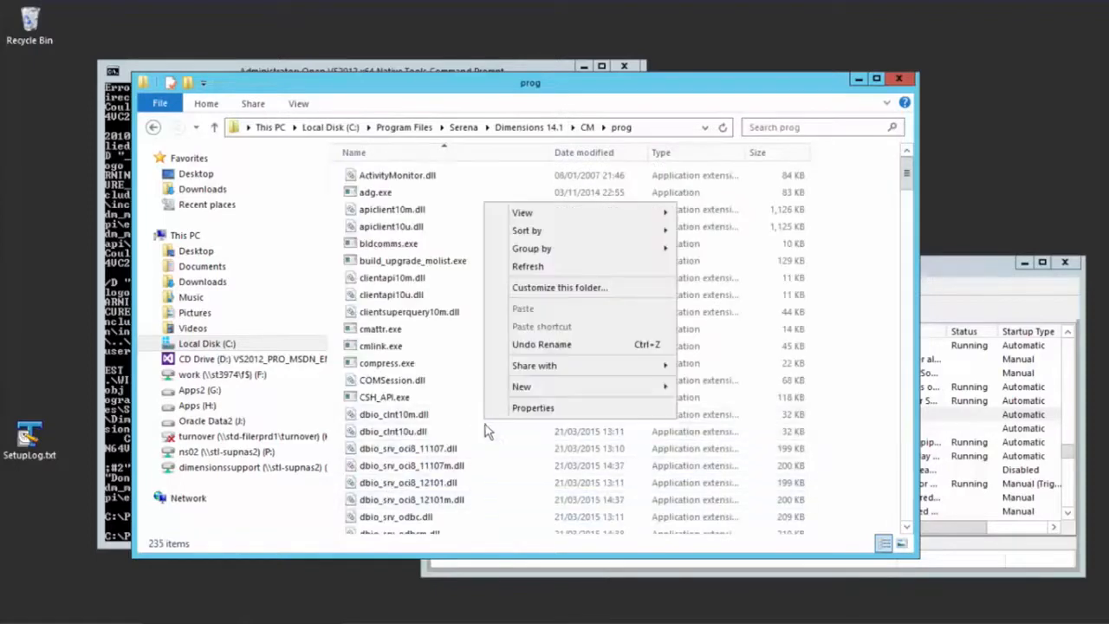
left_click(473, 371)
left_click(475, 370)
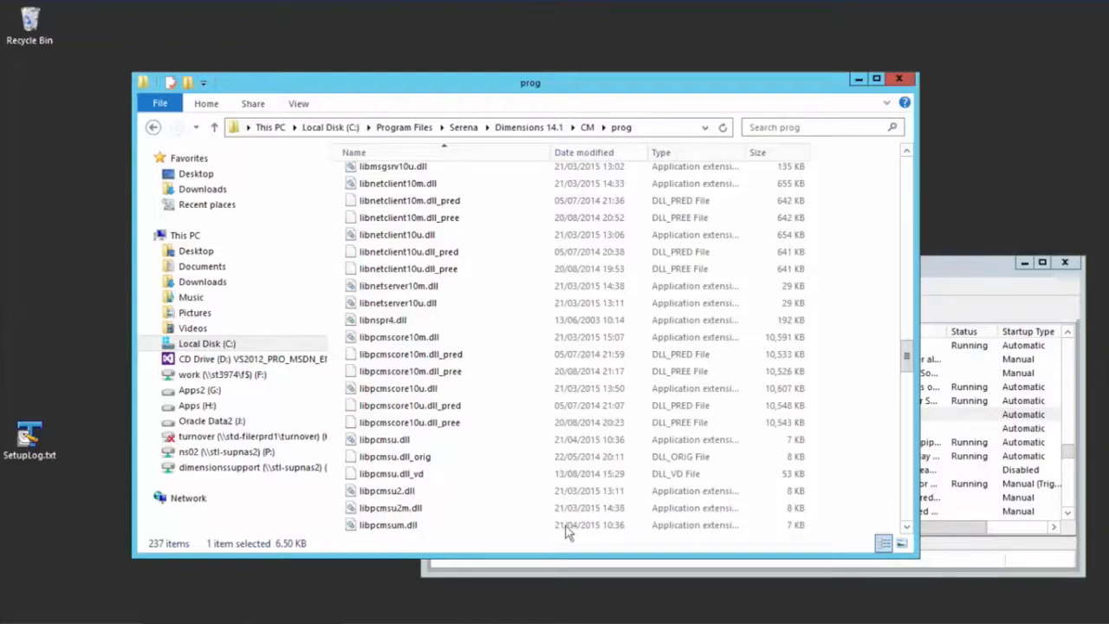
left_click(906, 528)
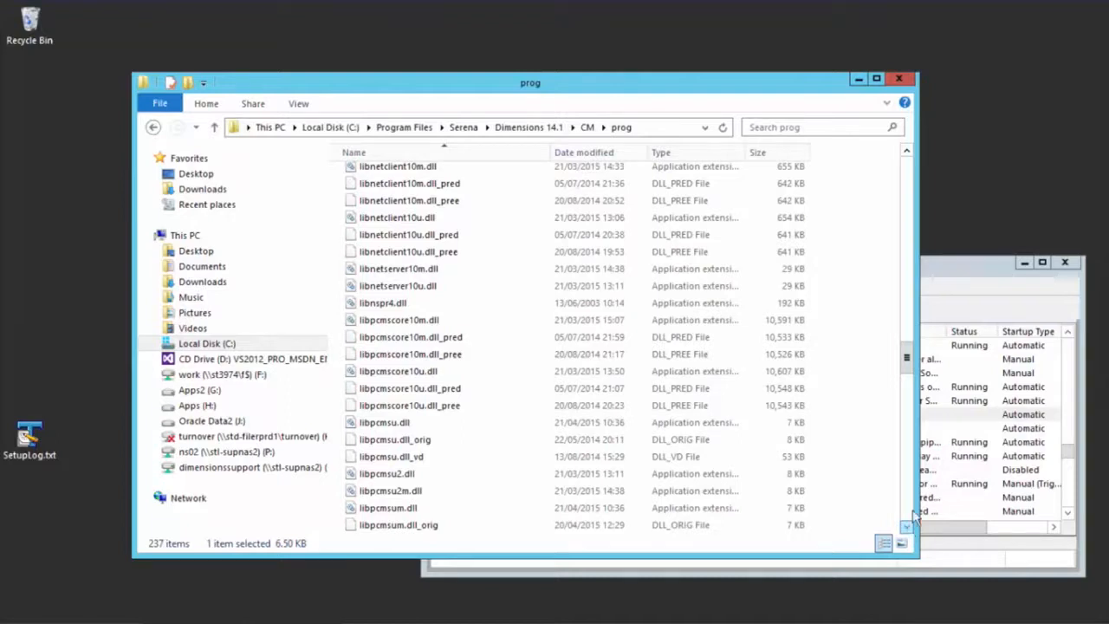
Switch to the Services window and start the Serena Dimensions Listener Service.
left_click(965, 269)
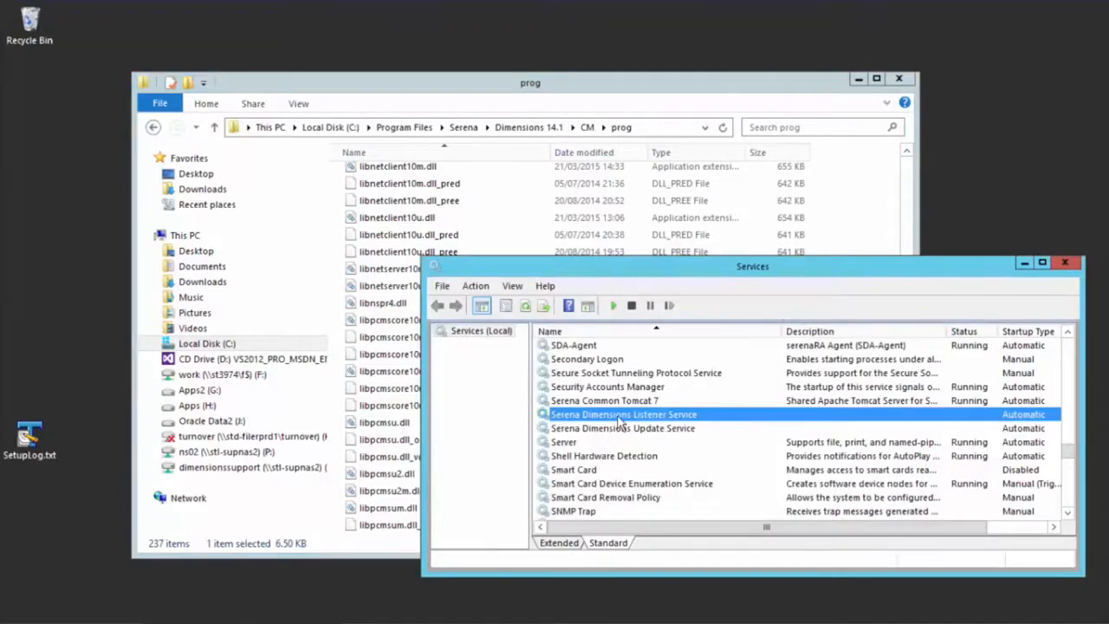
right_click(620, 418)
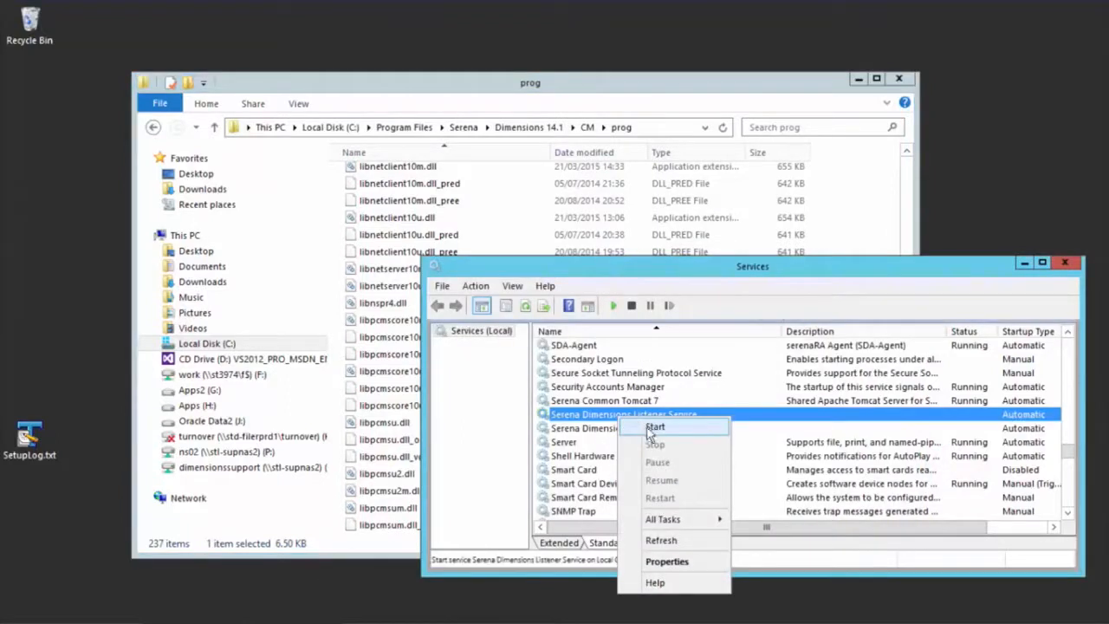
left_click(652, 428)
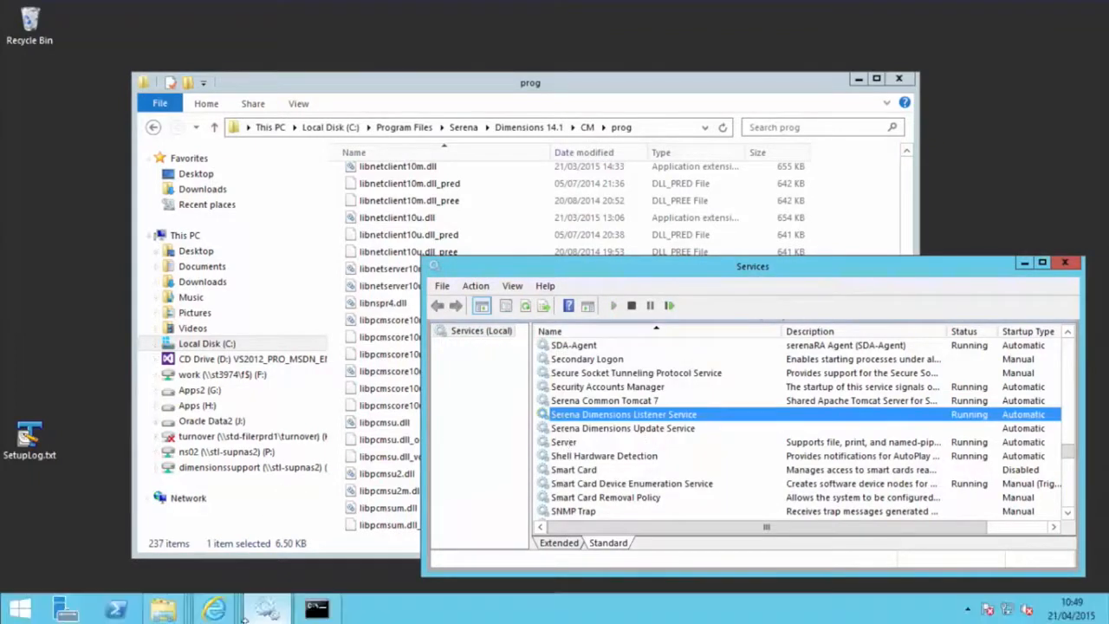
Switch to the Serena Dimensions CM web client in Internet Explorer and log in to the Sample database as dmsys.
mouse_move(243, 618)
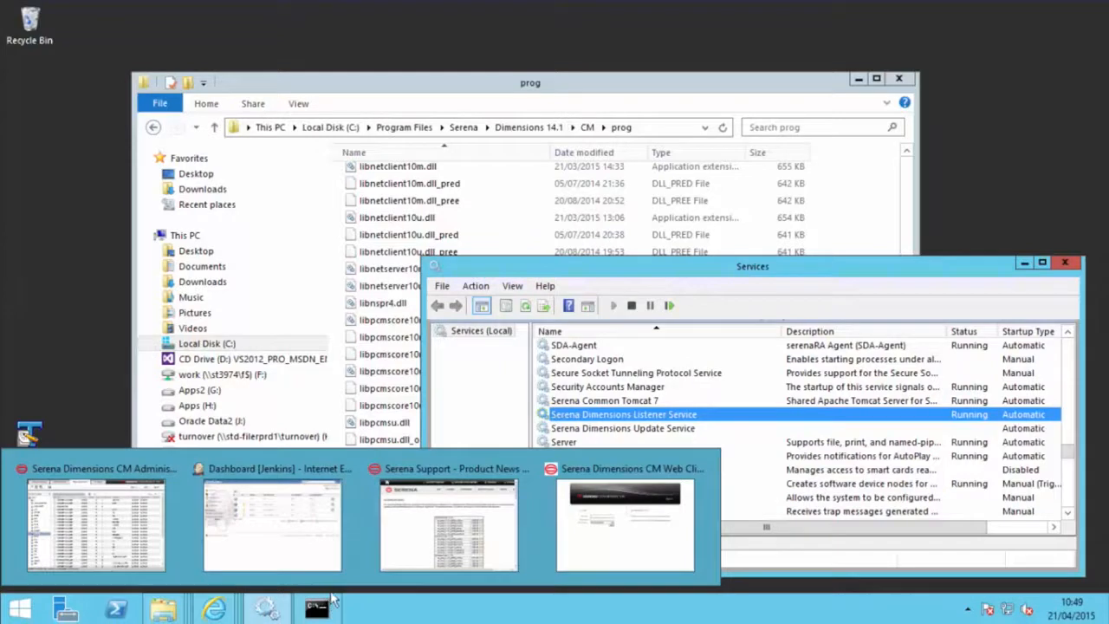
left_click(642, 531)
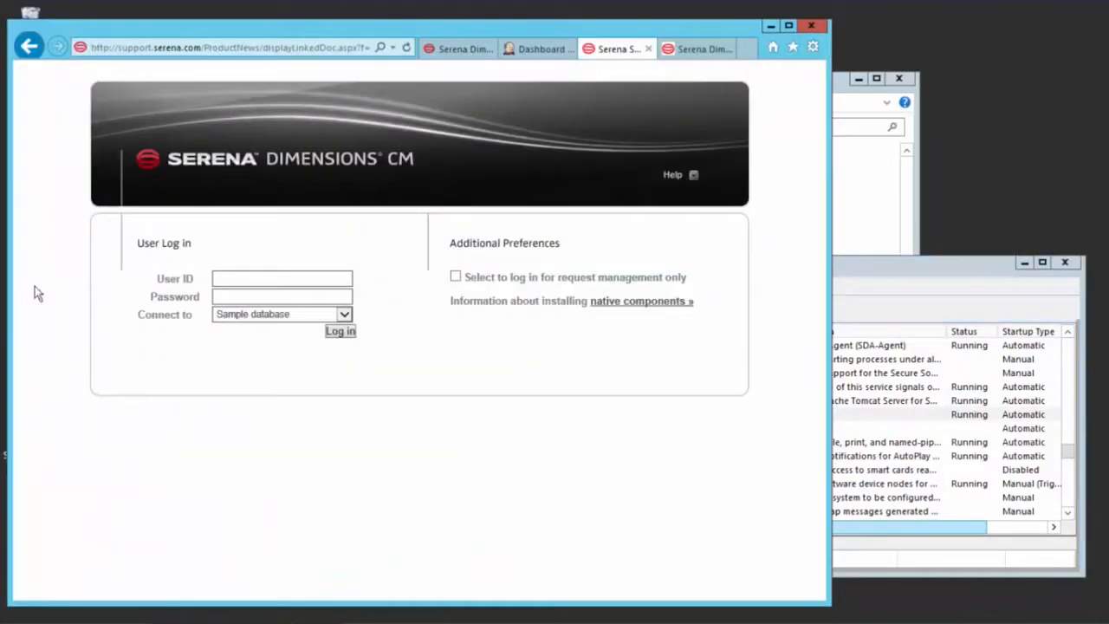
left_click(264, 280)
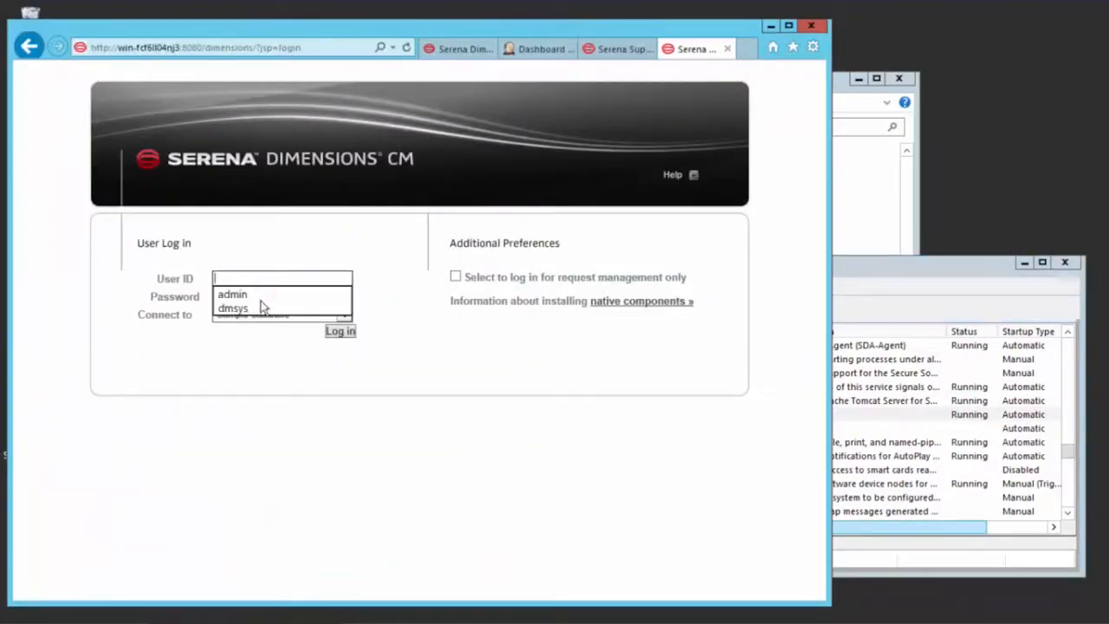
left_click(256, 310)
left_click(344, 332)
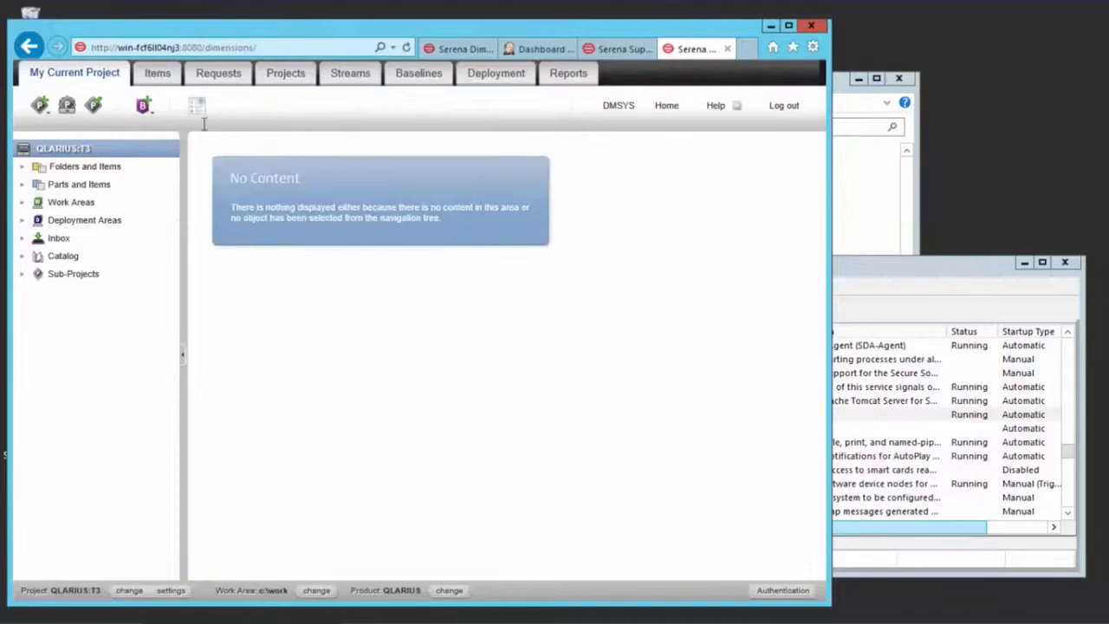
In the QLARIUS requests catalog, try to action request QLARIUS_CR_35 to the next state, UNDER WORK, and close the results.
left_click(218, 75)
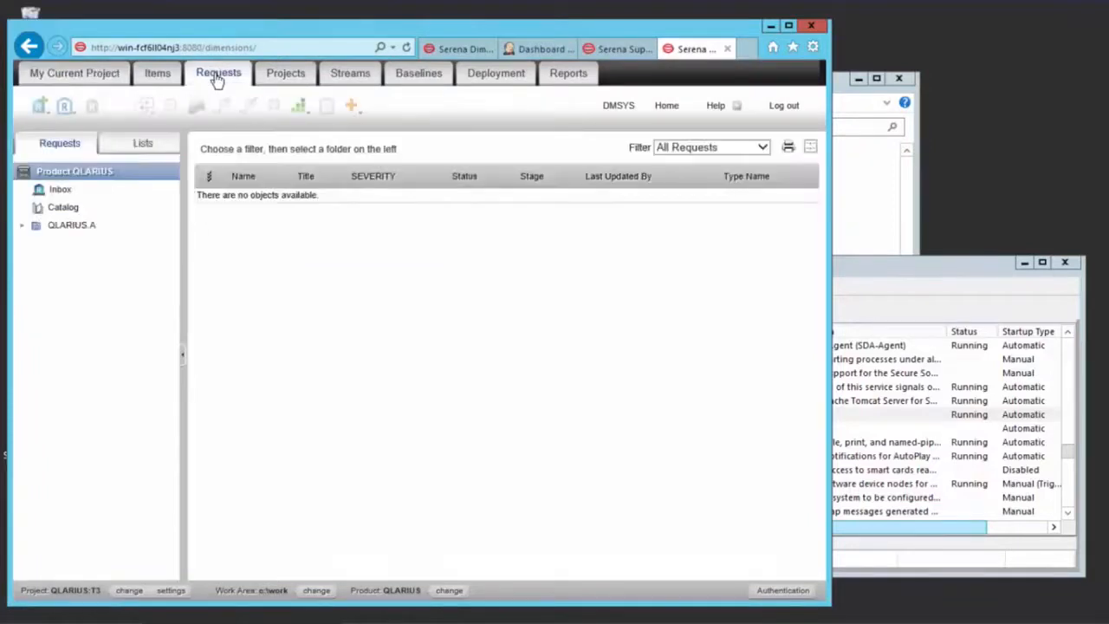
left_click(69, 208)
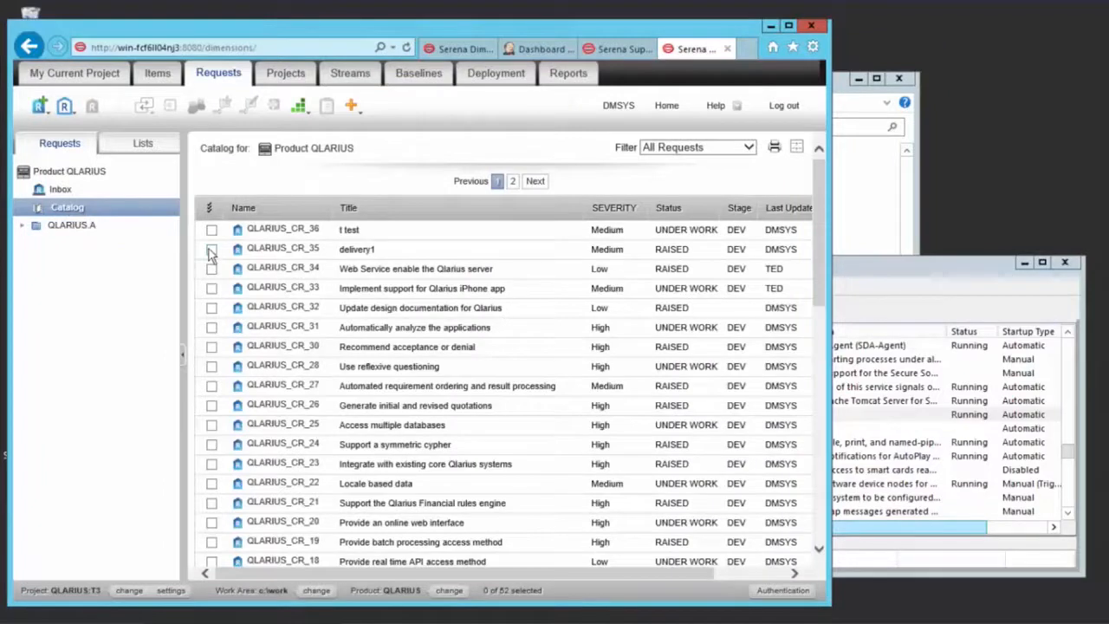
left_click(212, 250)
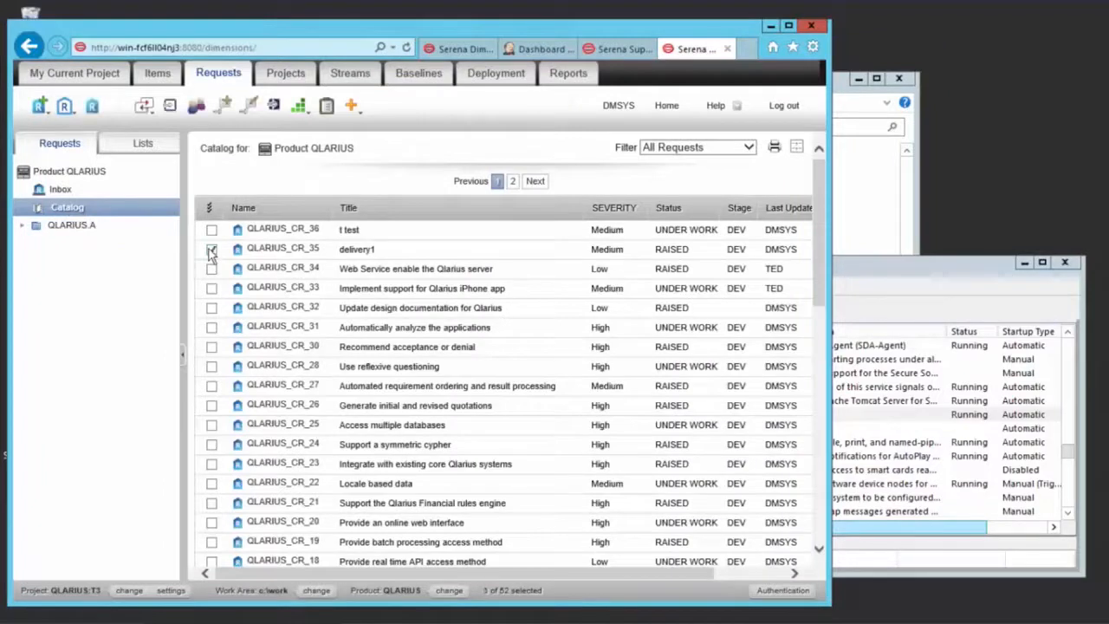
left_click(222, 105)
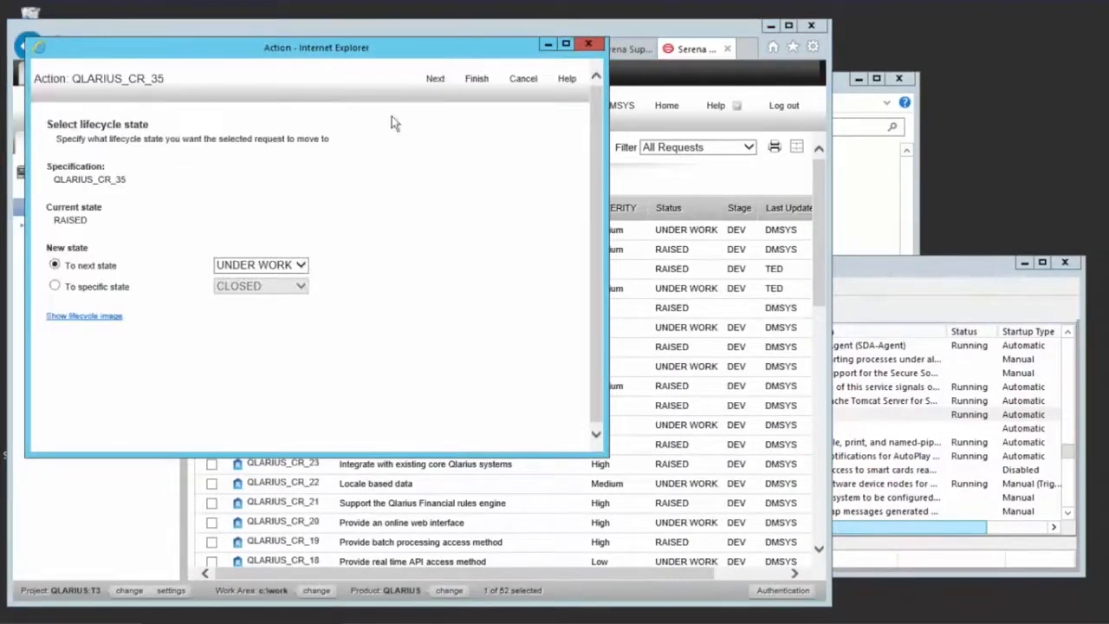
left_click(476, 84)
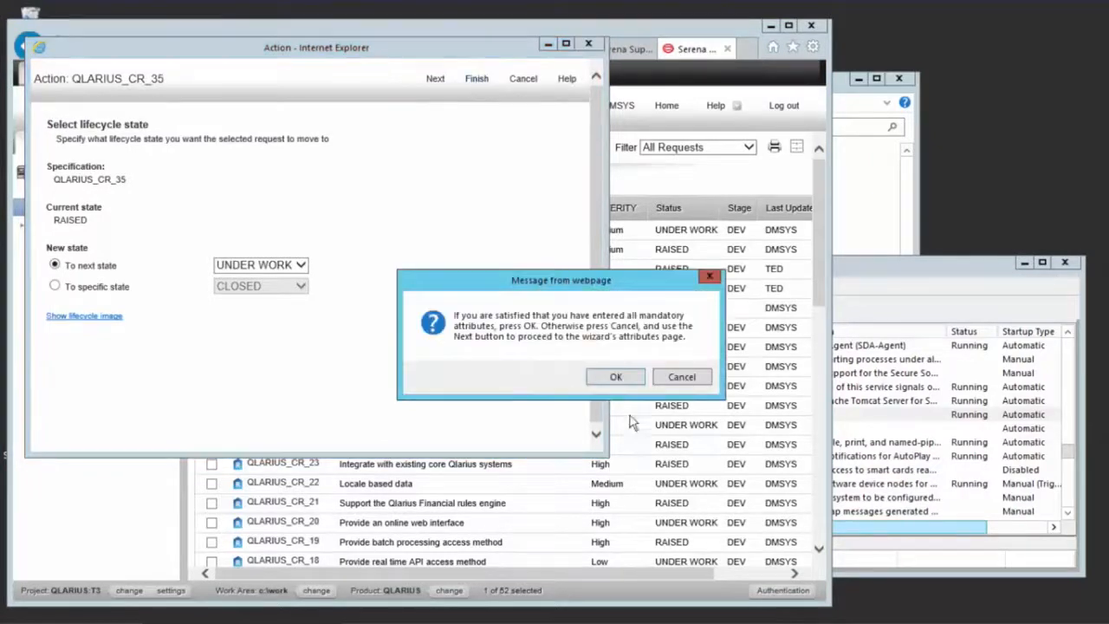
left_click(619, 377)
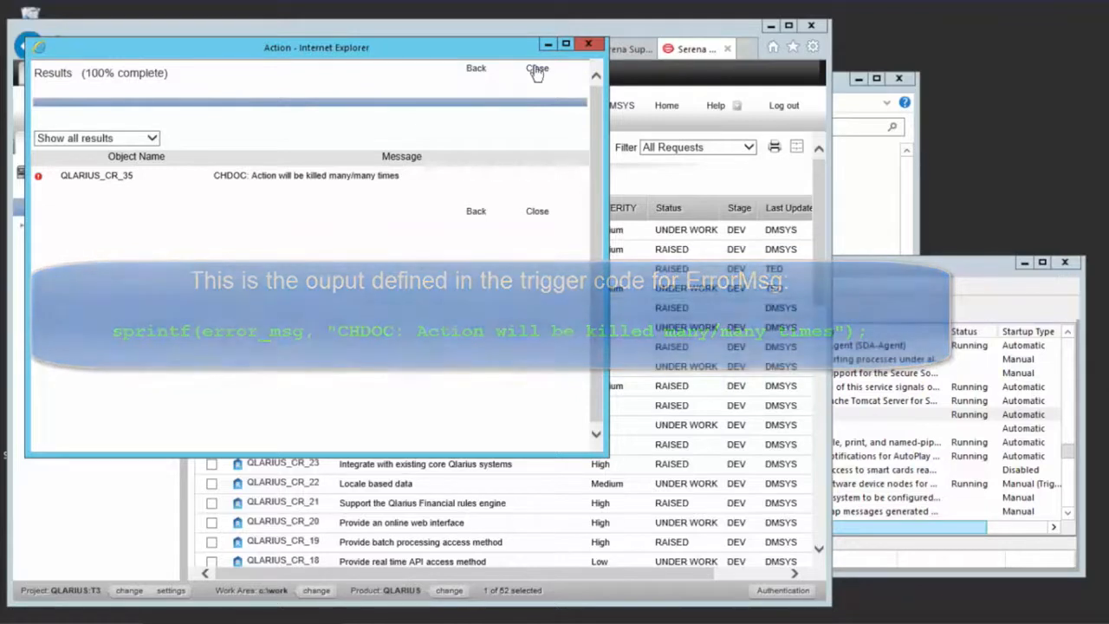
left_click(537, 69)
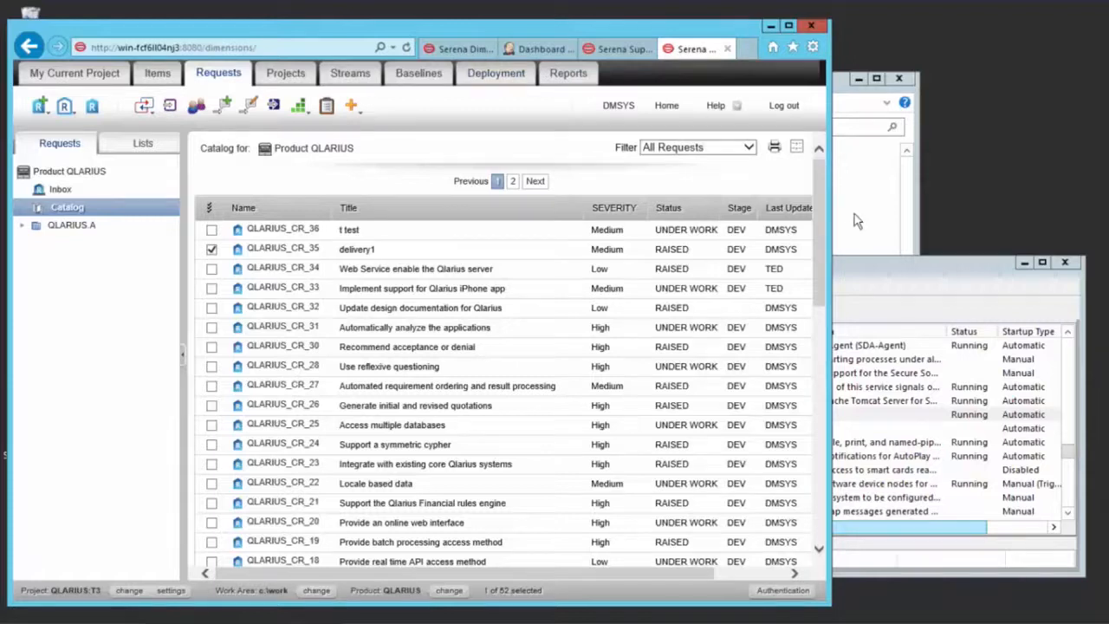
Stop the Serena Dimensions Listener Service in the Services window and log out of the Dimensions CM web client.
left_click(911, 289)
left_click(613, 416)
right_click(612, 419)
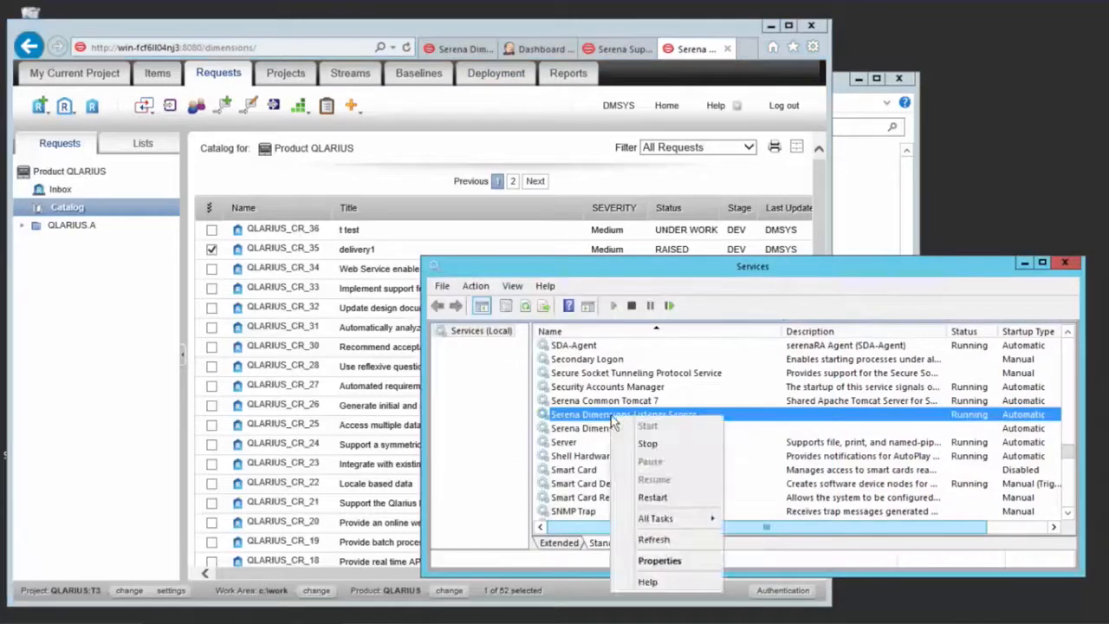
left_click(650, 444)
left_click(783, 106)
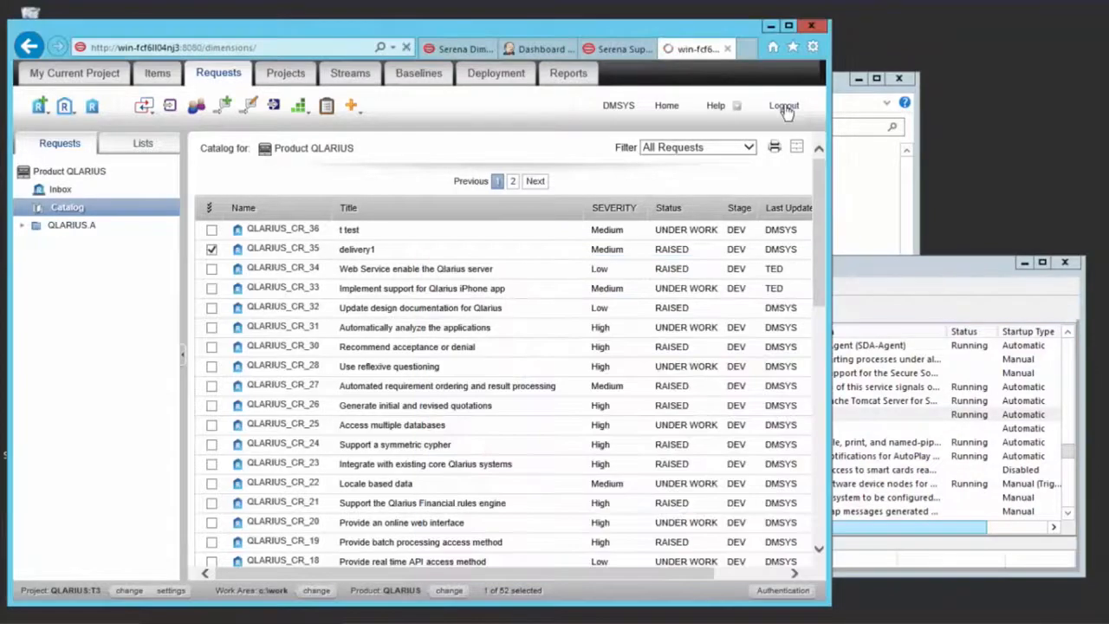
Switch back to the prog folder window and delete the deployed ErrorMsg trigger library libpcmsu.dll.
left_click(876, 211)
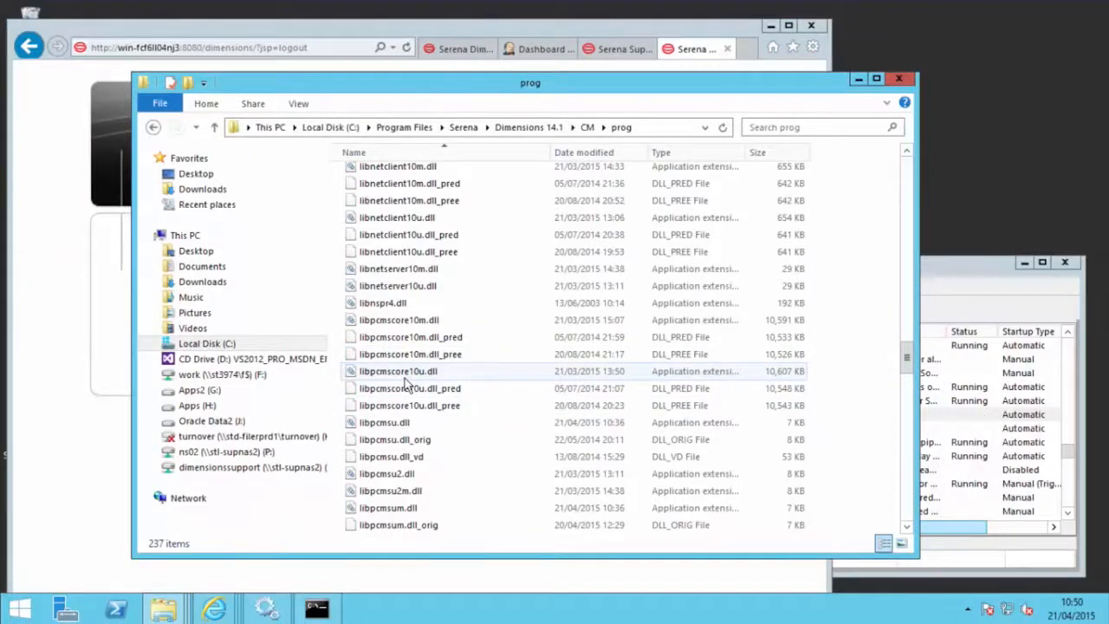
mouse_move(405, 382)
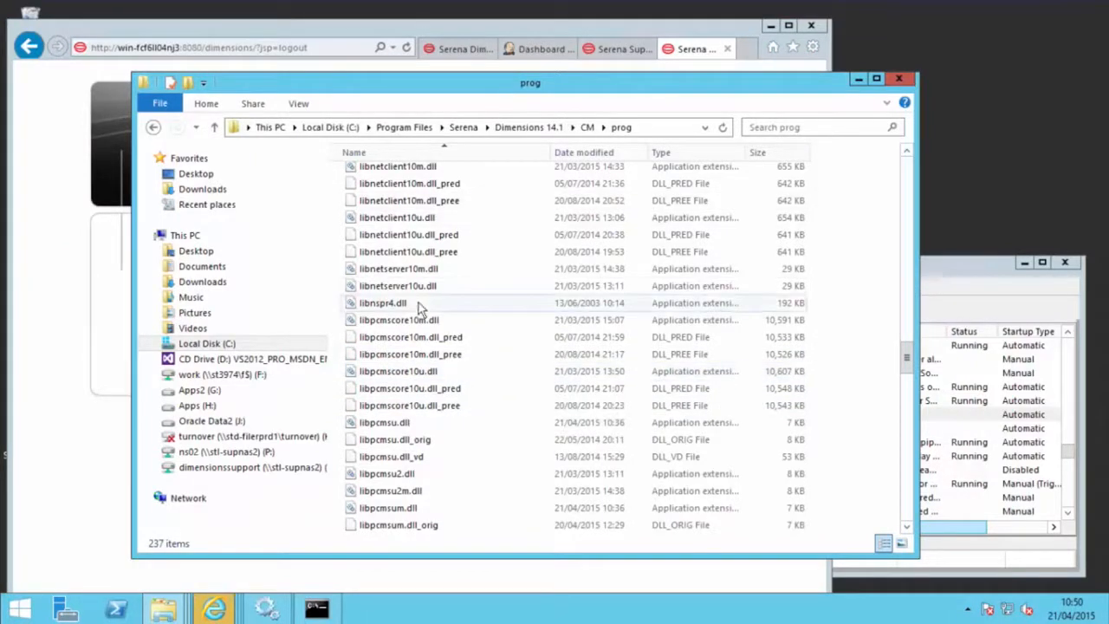
left_click(395, 425)
key("Delete")
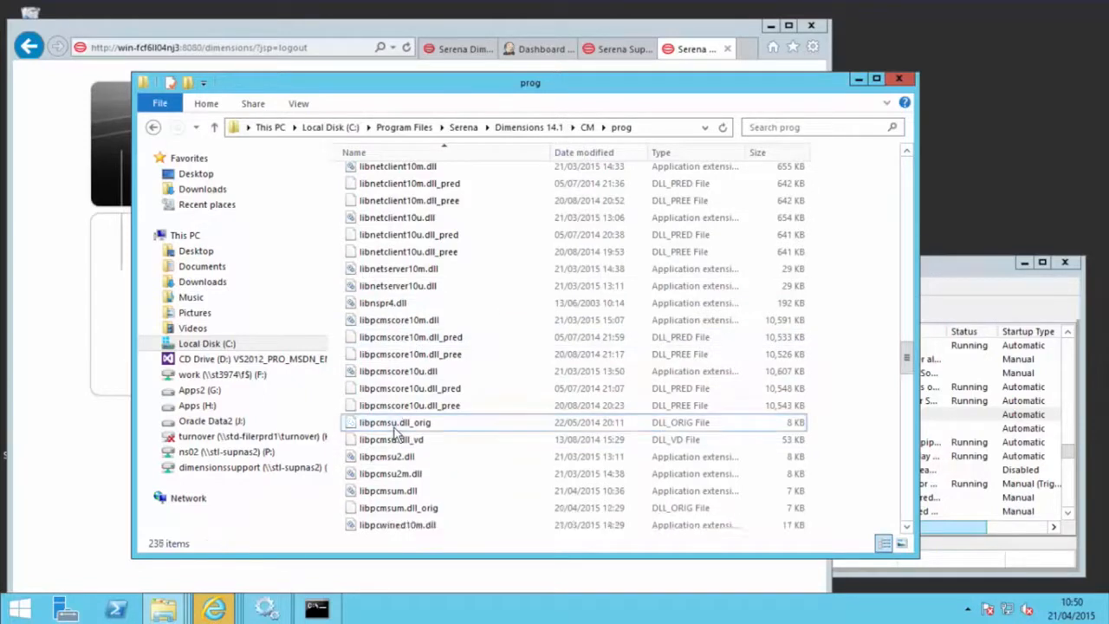
Delete the deployed libpcmsum.dll from the prog folder and rename libpcmsum.dll_orig to libpcmsum.dll.
left_click(403, 493)
key("Delete")
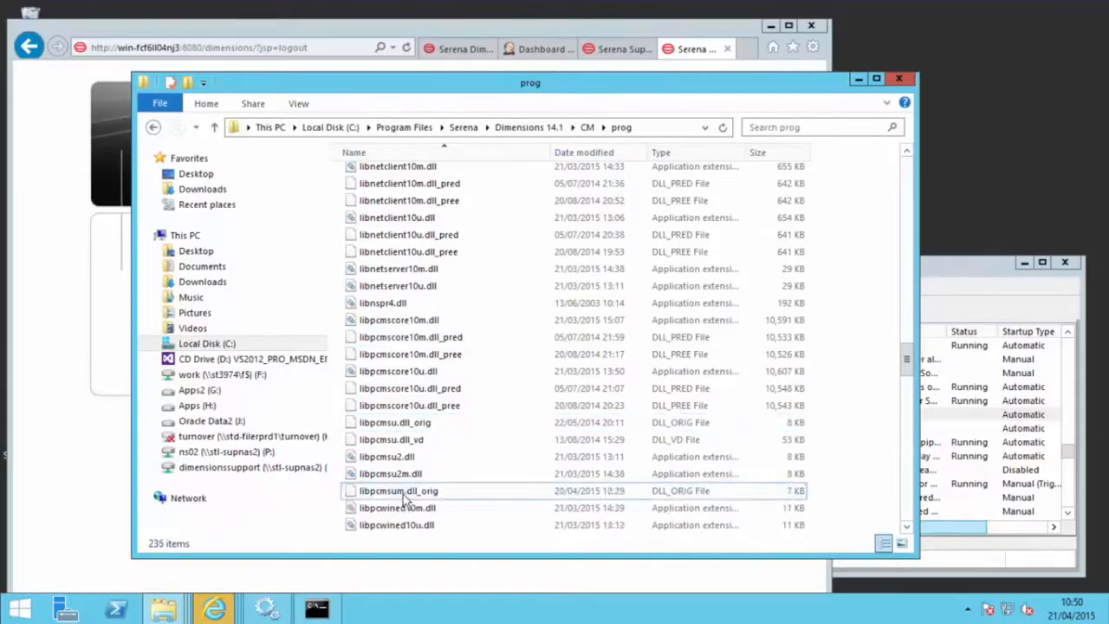
right_click(404, 494)
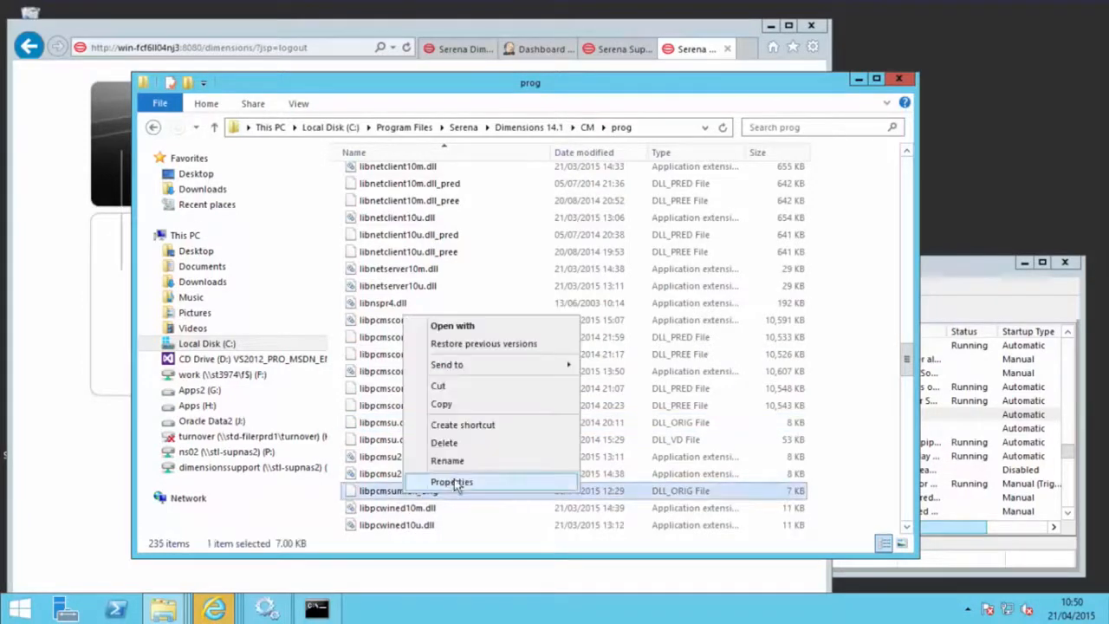
left_click(452, 458)
key("Right")
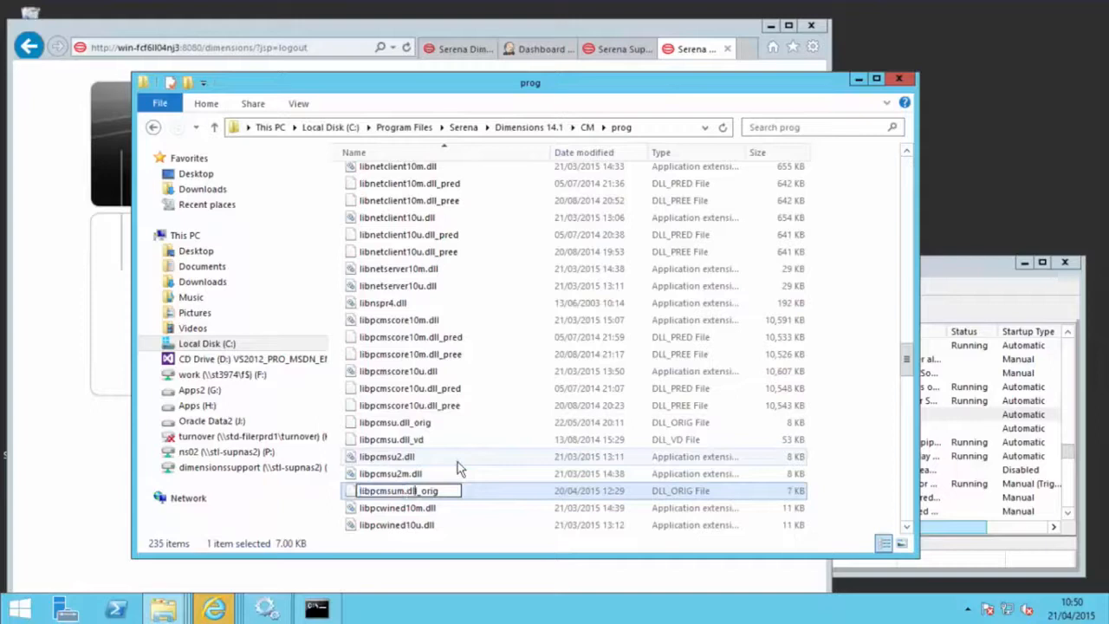
key("BackSpace")
key("BackSpace")
key("BackSpace")
key("BackSpace")
key("BackSpace")
key("Return")
left_click(624, 333)
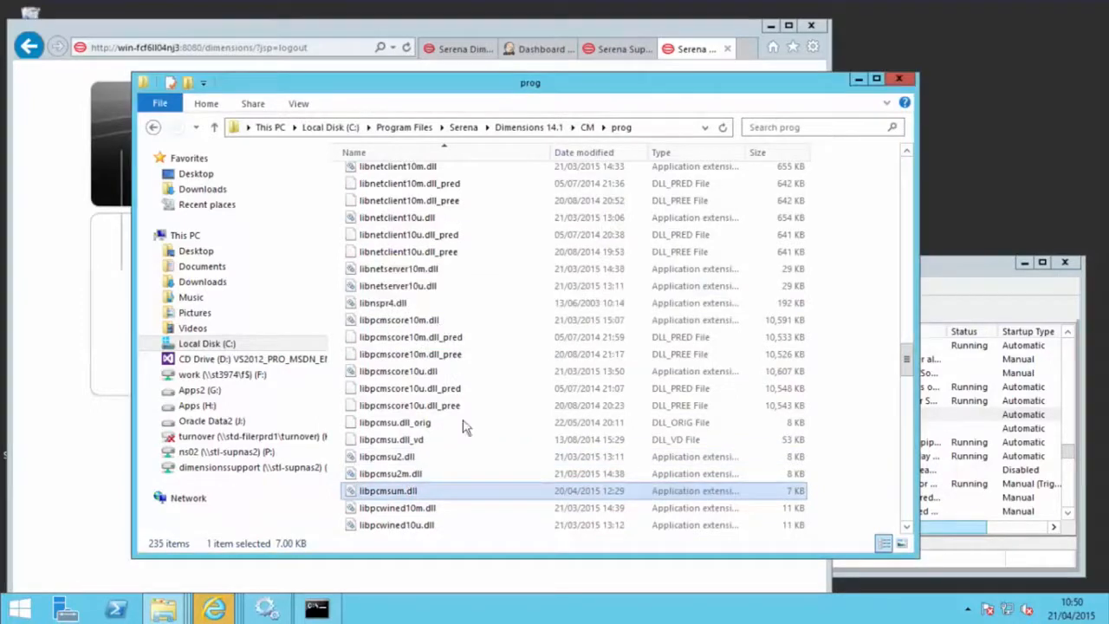
Rename libpcmsu.dll_orig in the prog folder to libpcmsu.dll.
left_click(415, 425)
left_click(415, 427)
left_click(439, 422)
key("BackSpace")
key("BackSpace")
key("BackSpace")
key("BackSpace")
key("BackSpace")
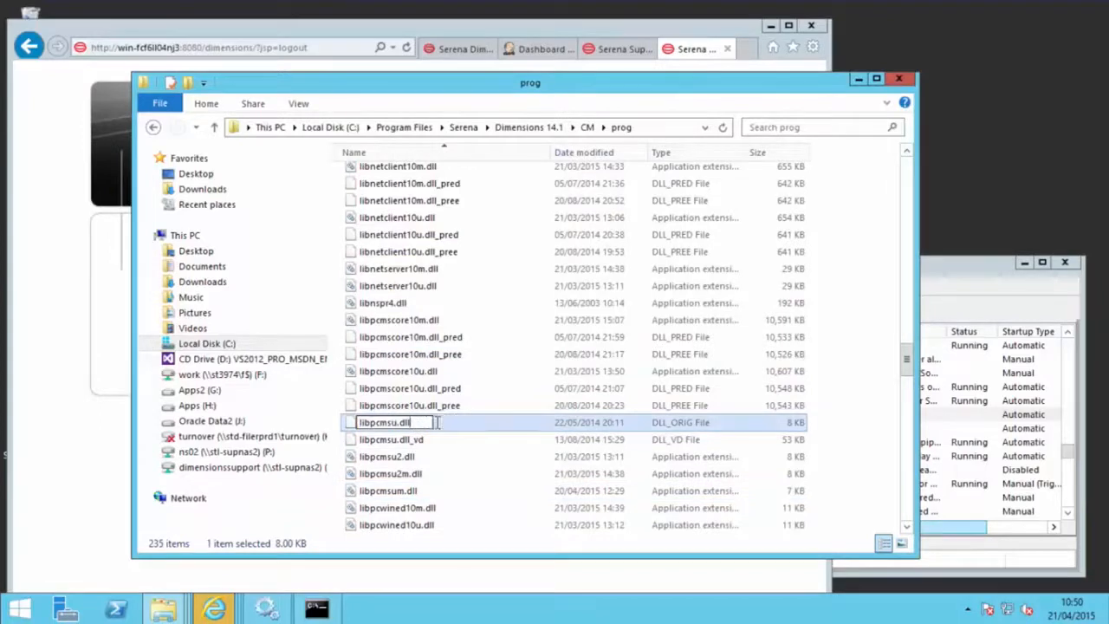
key("Return")
left_click(625, 330)
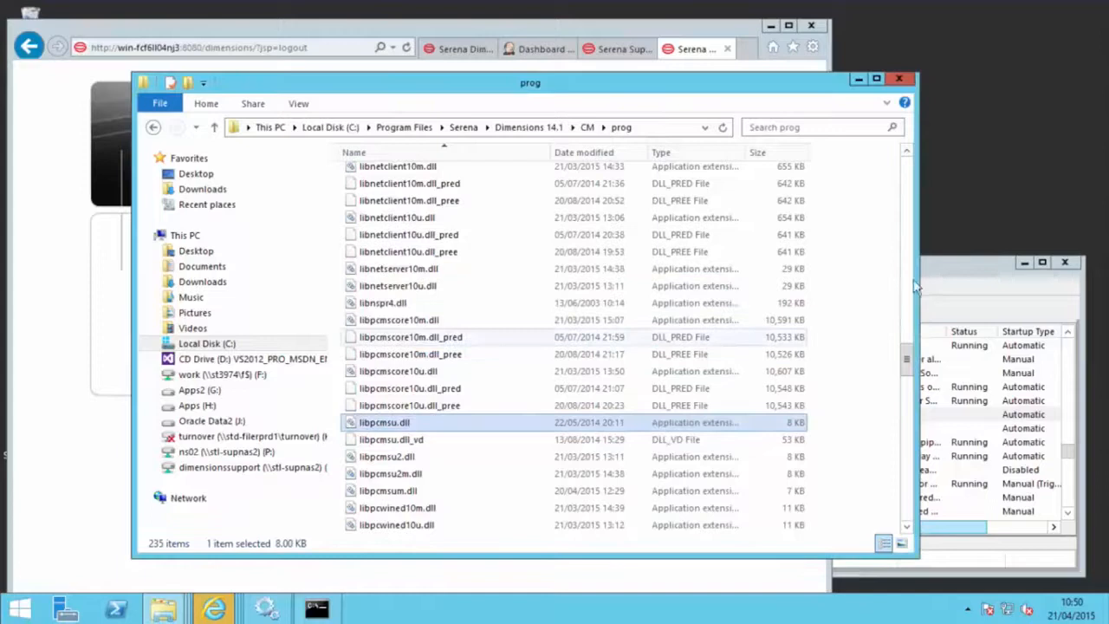
Switch to the Services window and start the Serena Dimensions Listener Service.
left_click(980, 276)
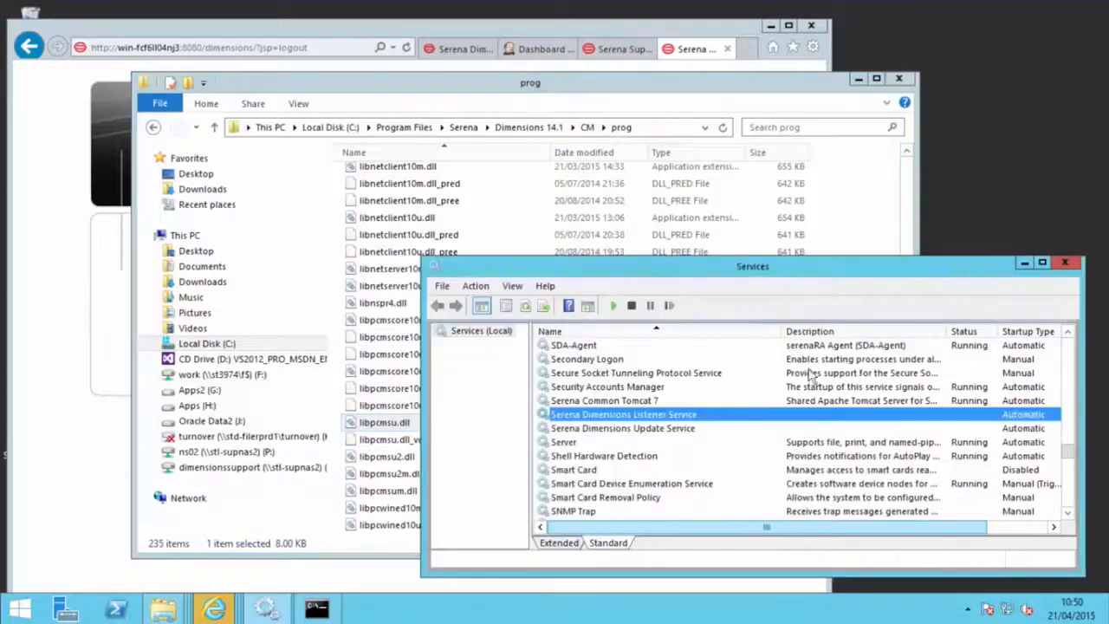
right_click(646, 420)
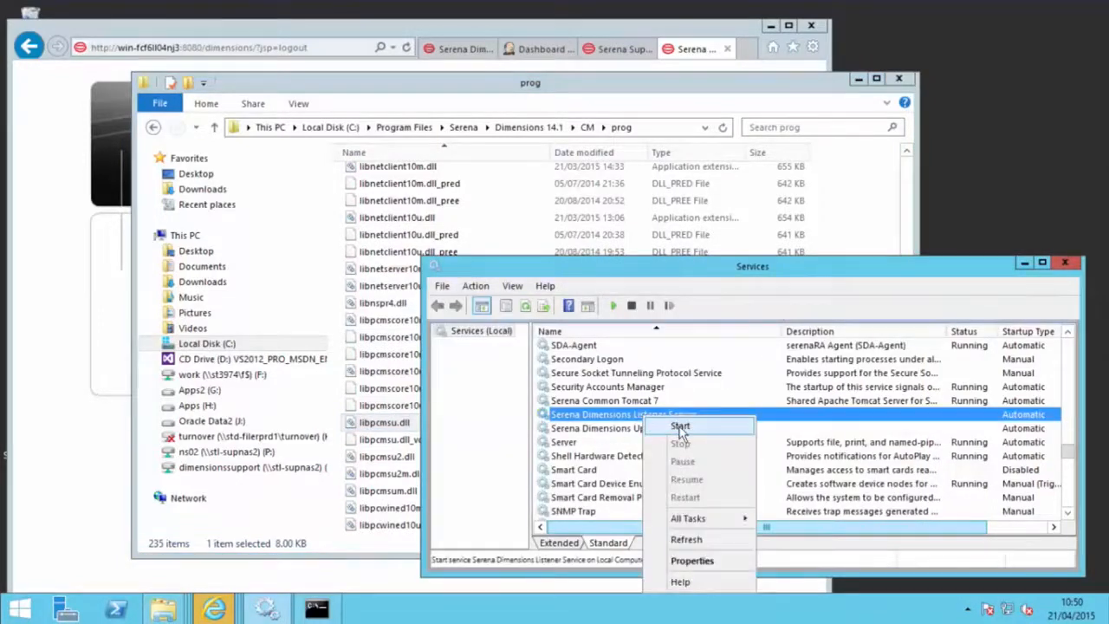
left_click(680, 427)
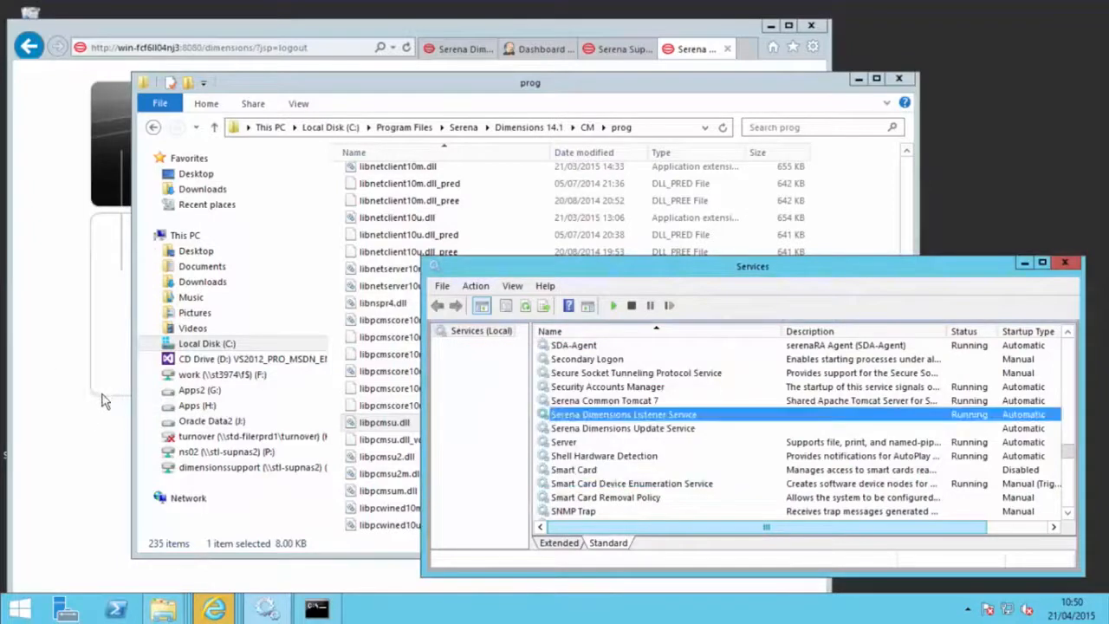
Switch to the Dimensions CM web client in Internet Explorer and log in to the Sample database as dmsys with the account password.
left_click(105, 433)
left_click(243, 278)
type("dmsys")
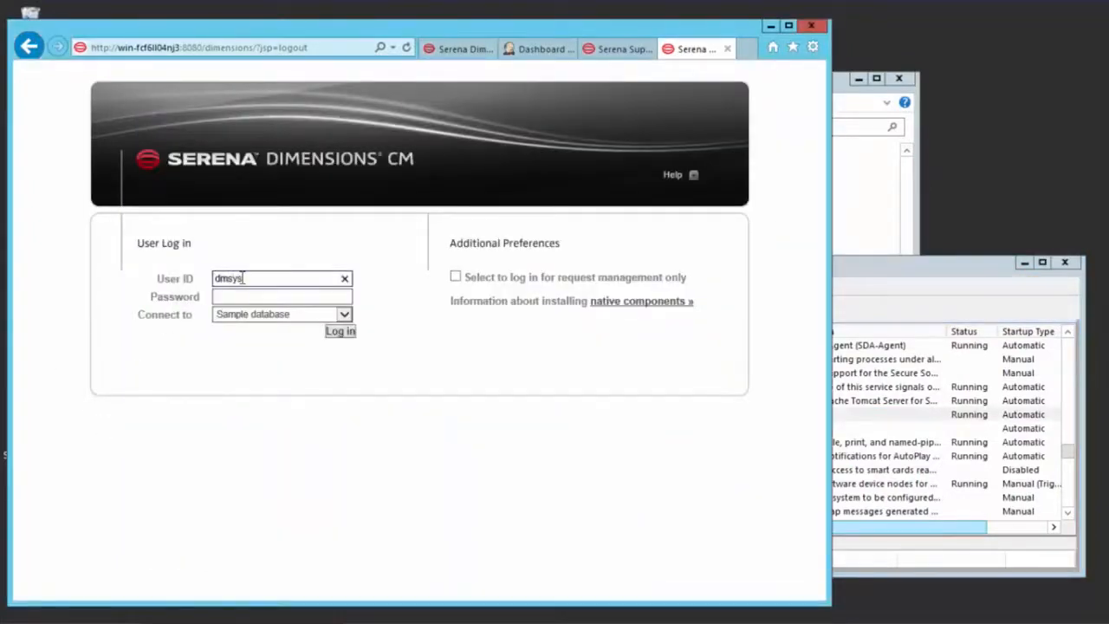
key("Tab")
key("Return")
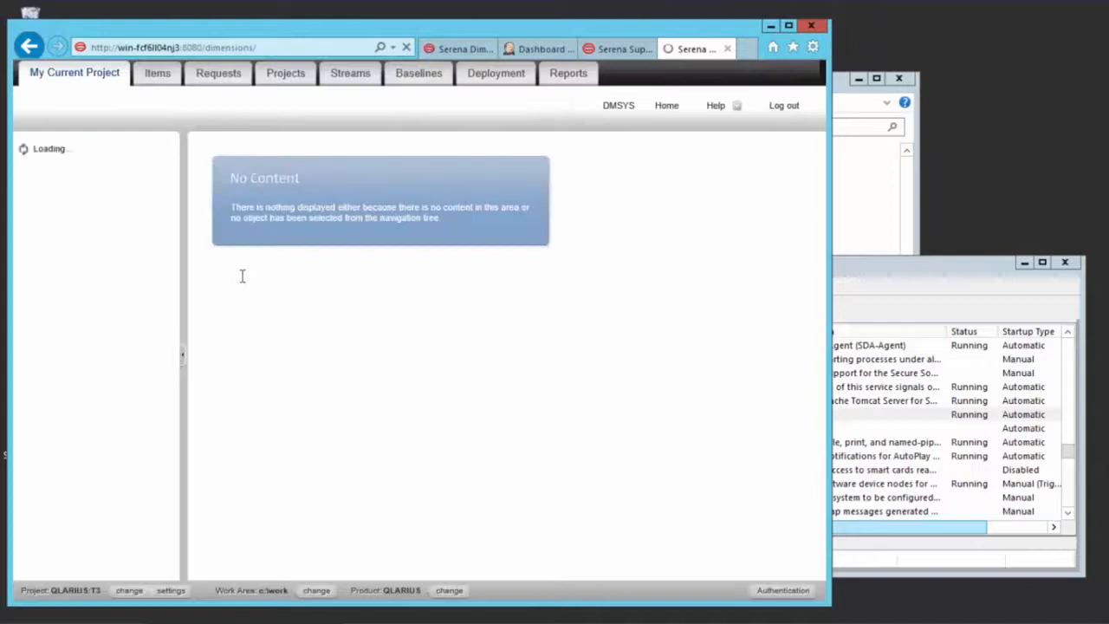
In the QLARIUS requests catalog, action request QLARIUS_CR_35 to the next state, UNDER WORK, accepting the mandatory attributes confirmation.
left_click(231, 78)
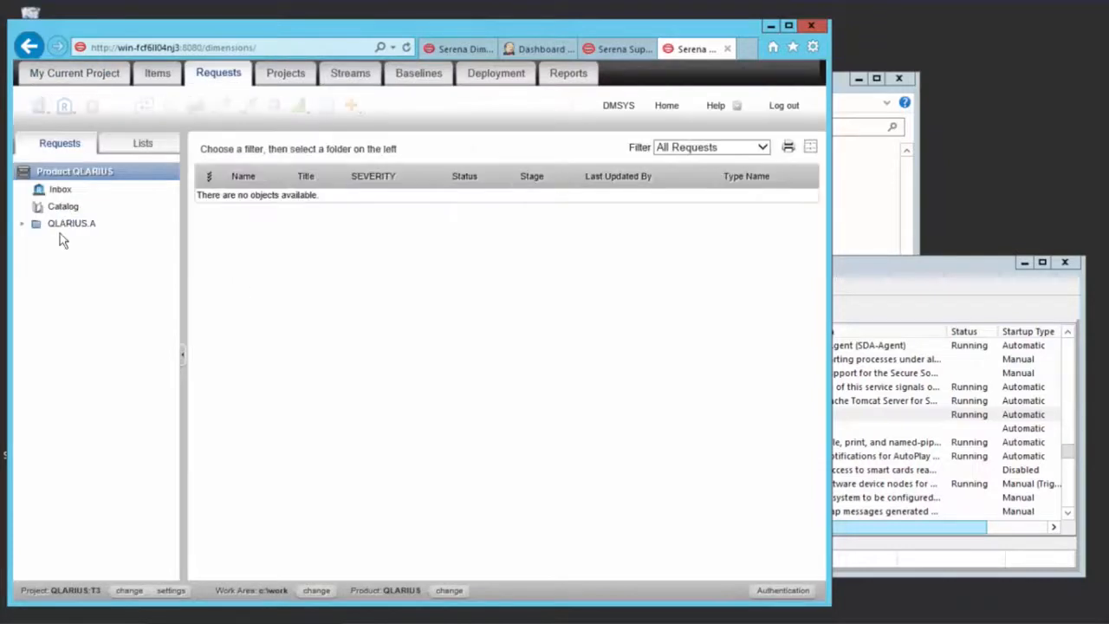
left_click(66, 208)
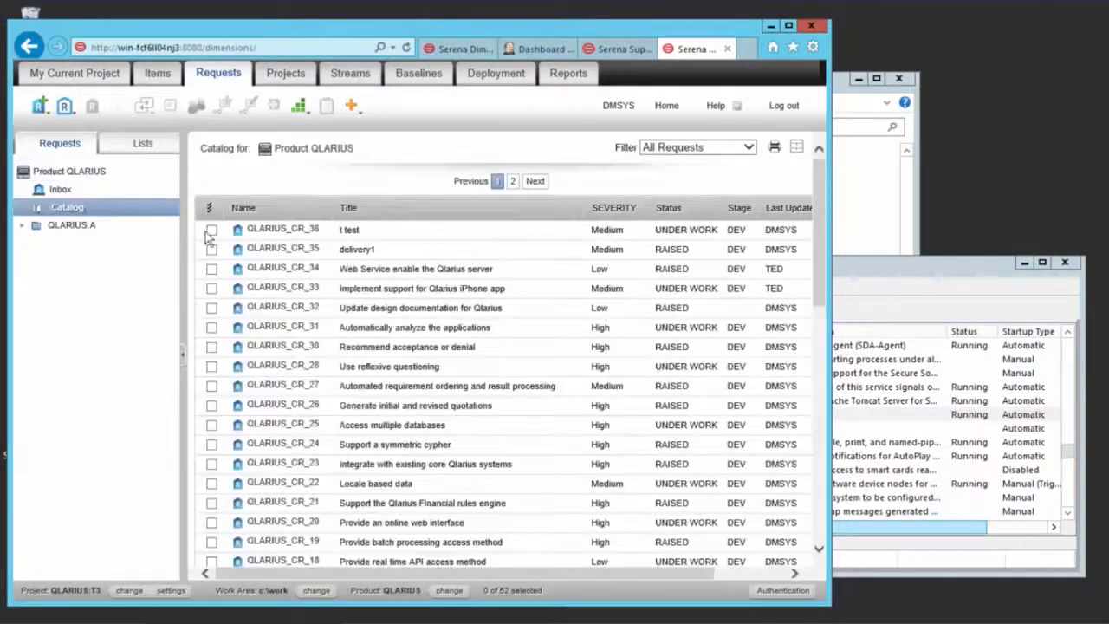
left_click(210, 251)
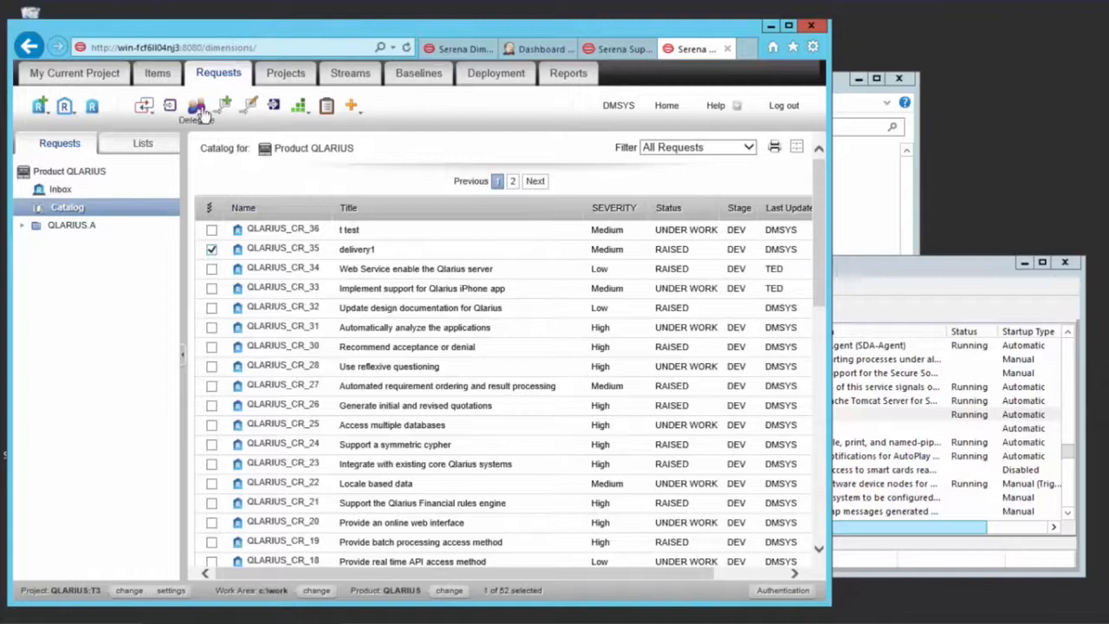
left_click(168, 106)
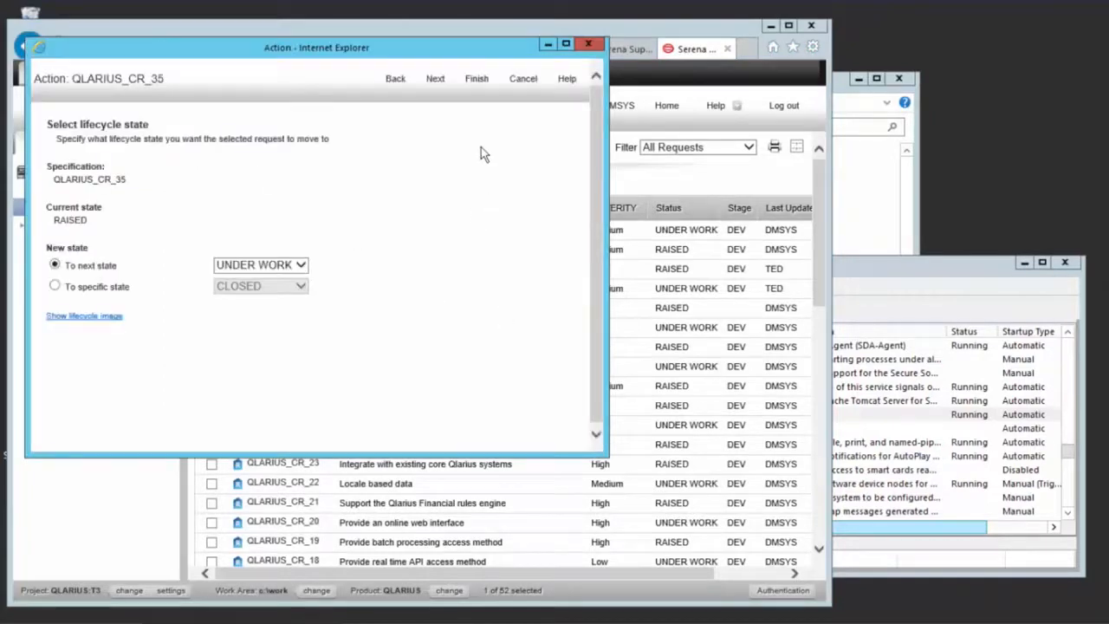
left_click(477, 80)
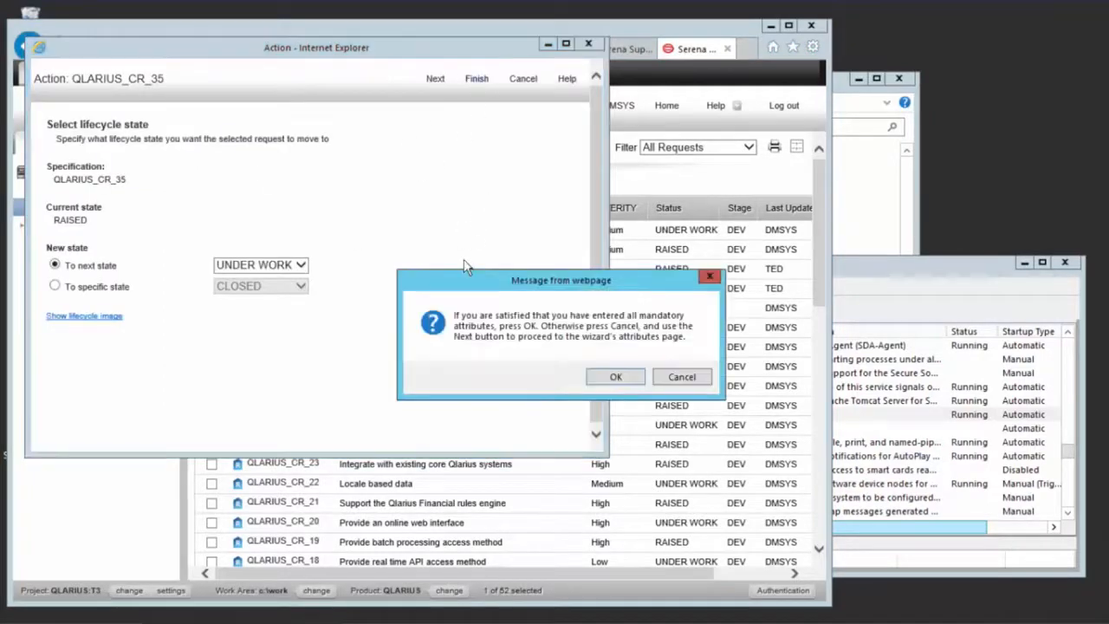
left_click(631, 379)
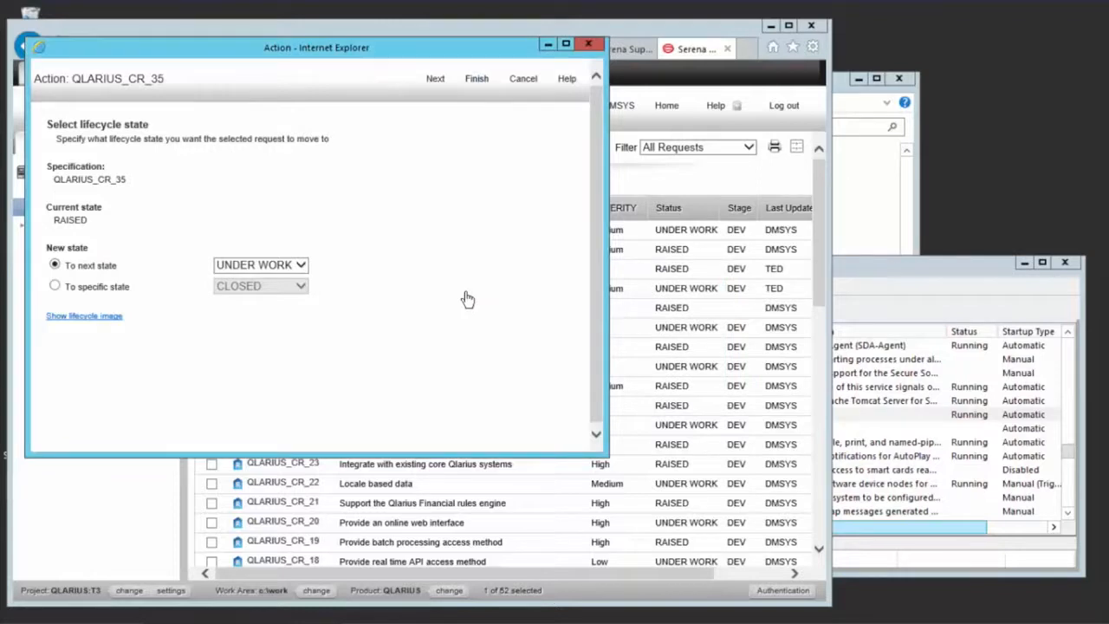